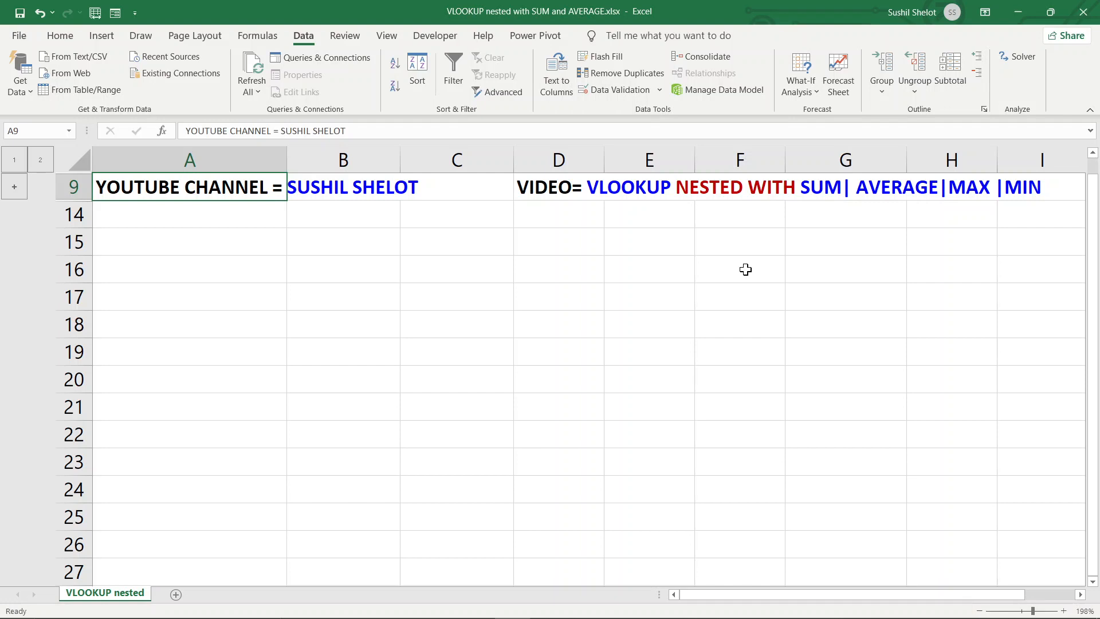
Expand the grouped rows 1–8 to show the six-subject student marks table
click(14, 187)
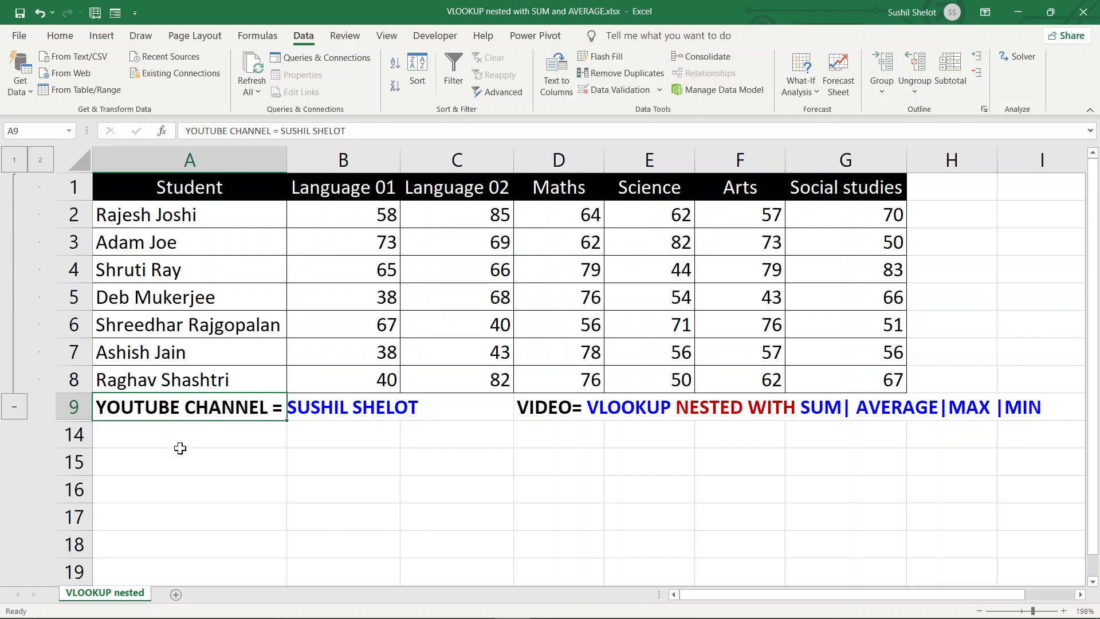
click(183, 447)
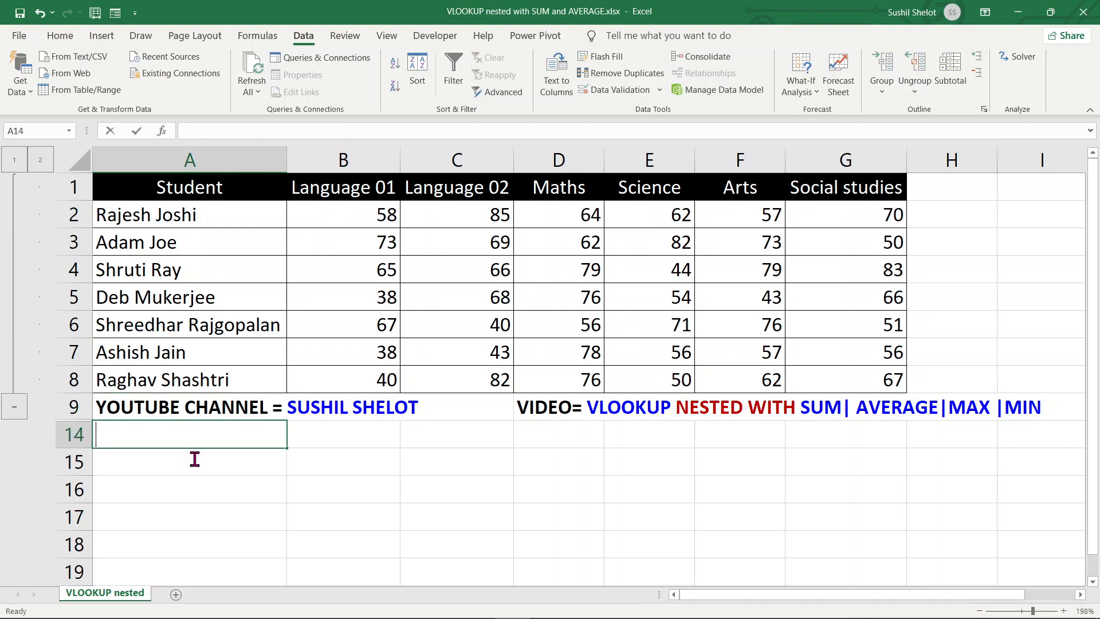
In A14, enter an exact-match VLOOKUP of the first student's name over A1:G8, column 2 (#N/A)
text(=vl)
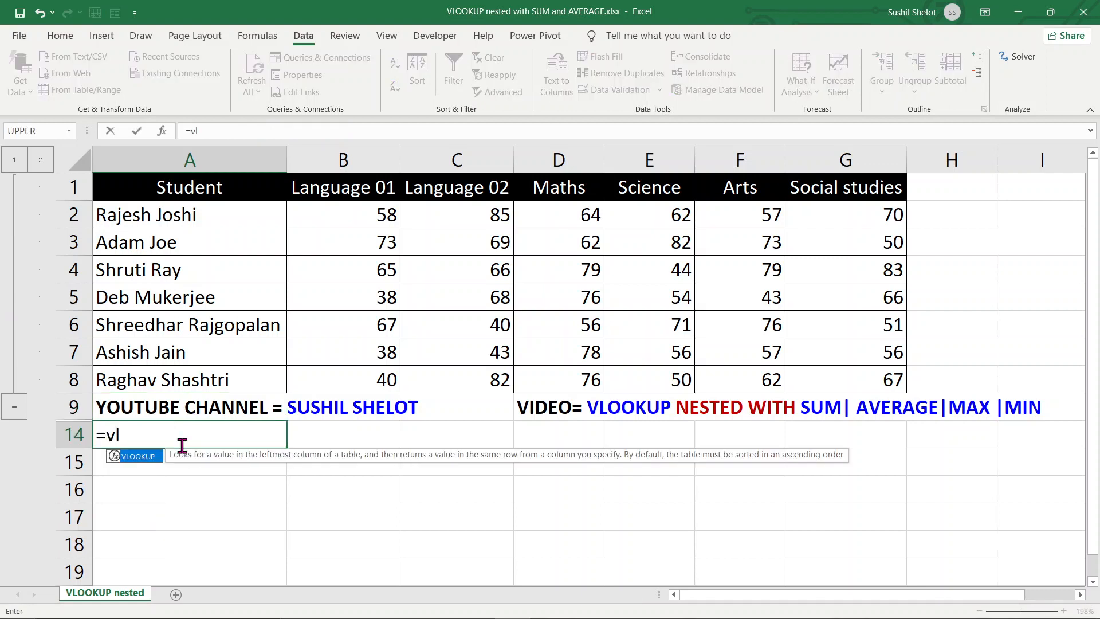
key(Tab)
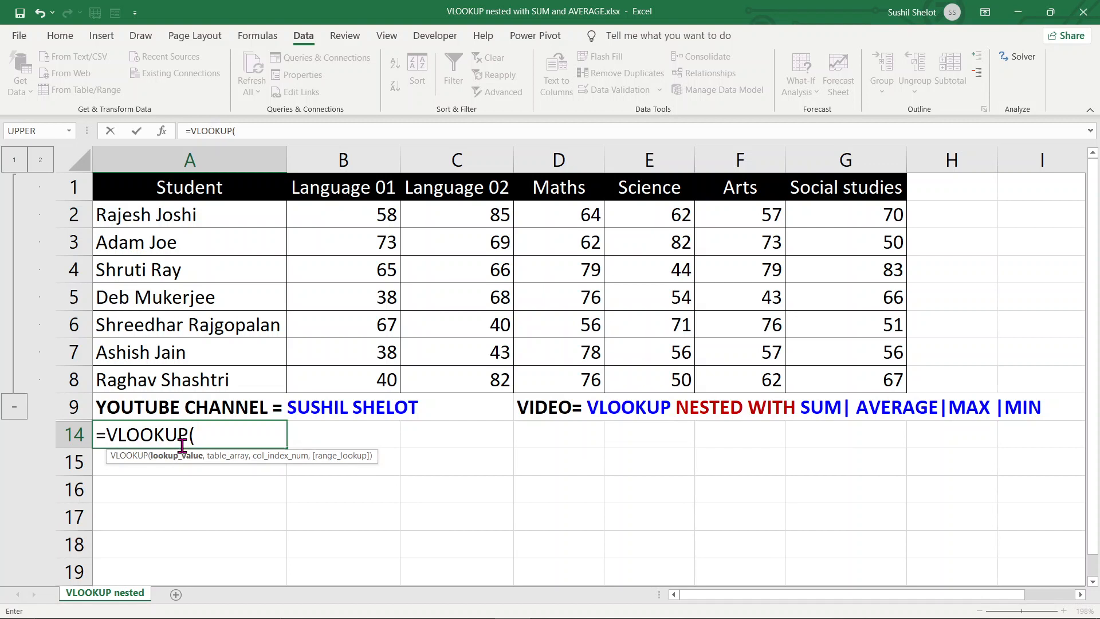
text("Rajesh)
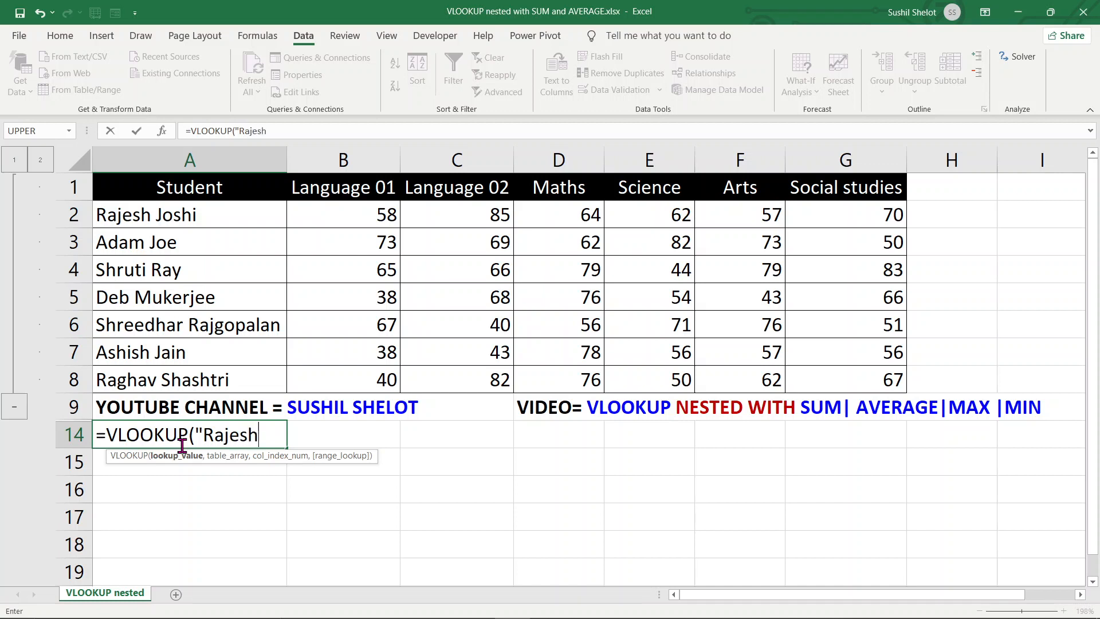
text(",)
click(189, 198)
drag(188, 201, 887, 381)
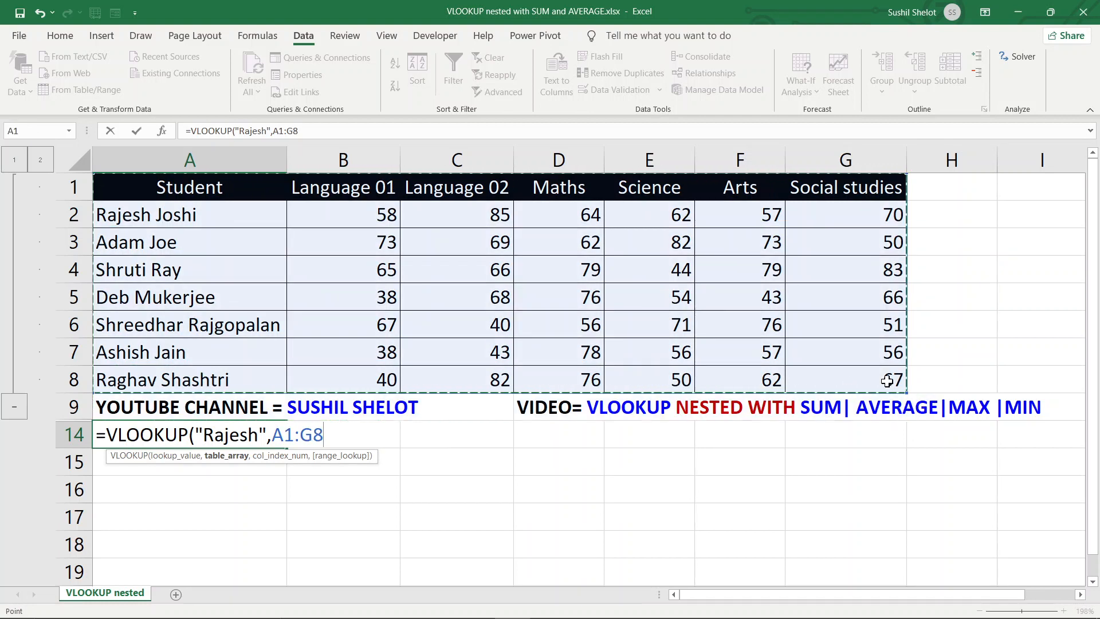
text(,)
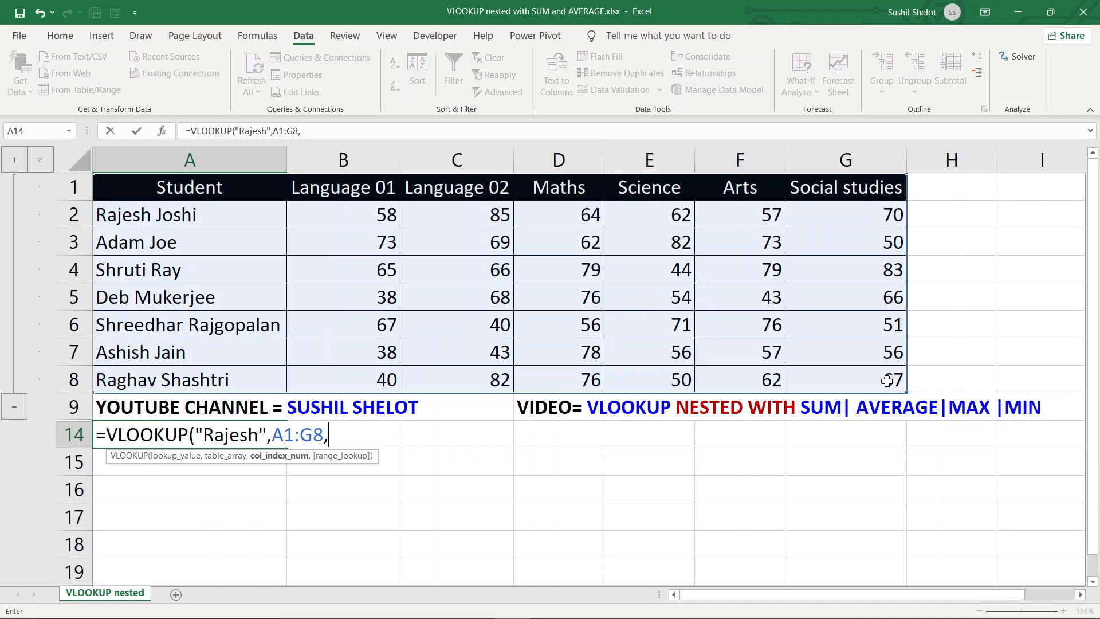
text(2,)
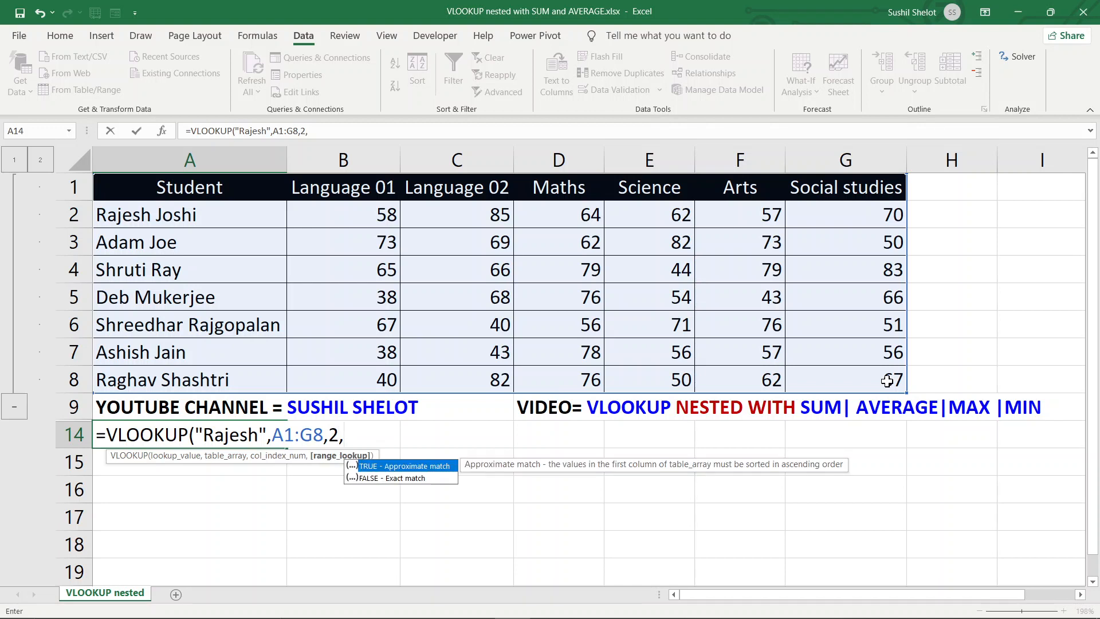
text(0))
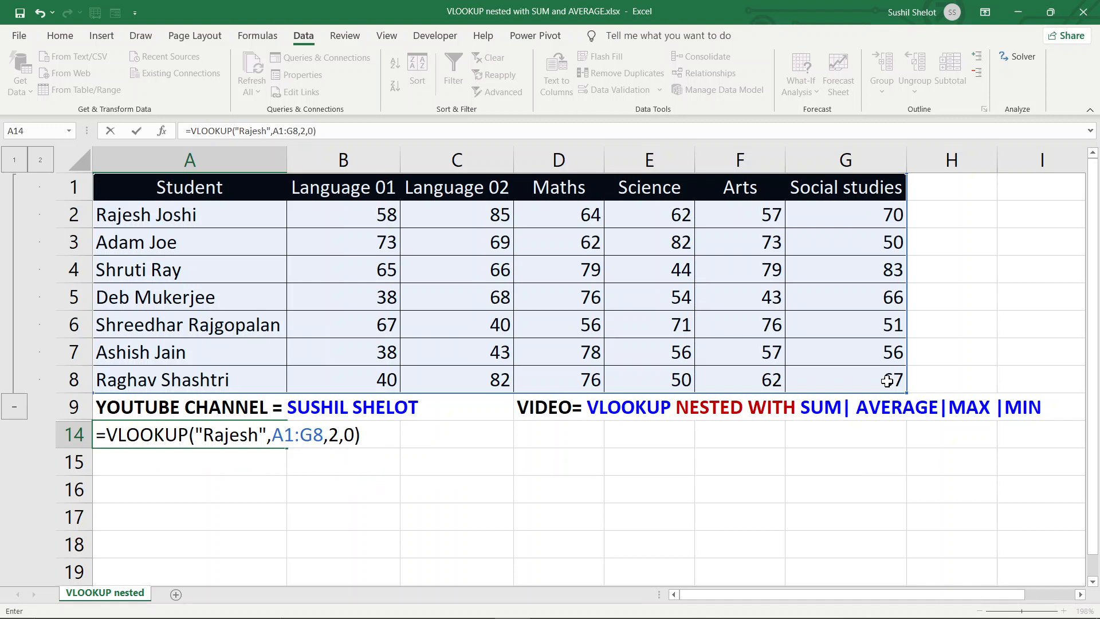
key(Return)
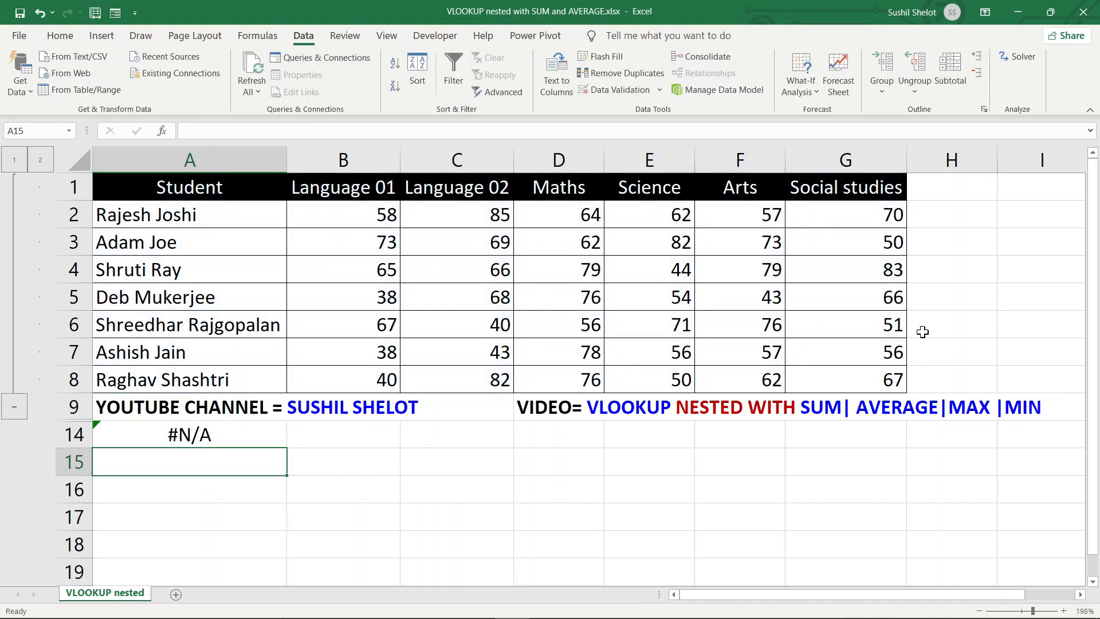
Append a * wildcard to the lookup name in A14's VLOOKUP so it returns 58
click(223, 436)
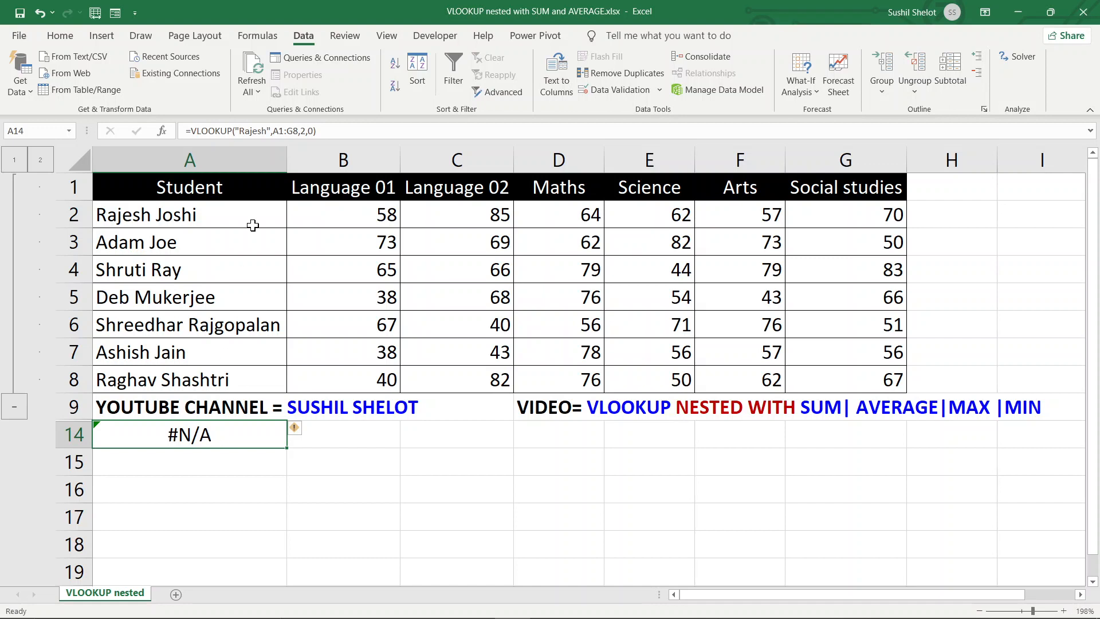
click(268, 131)
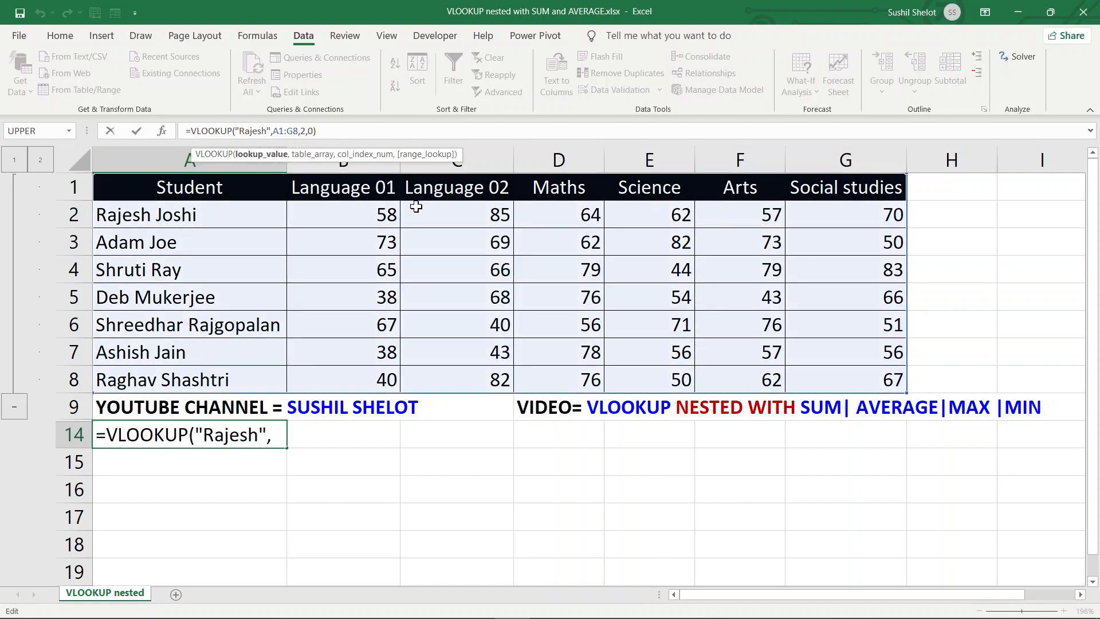
text(*)
key(Return)
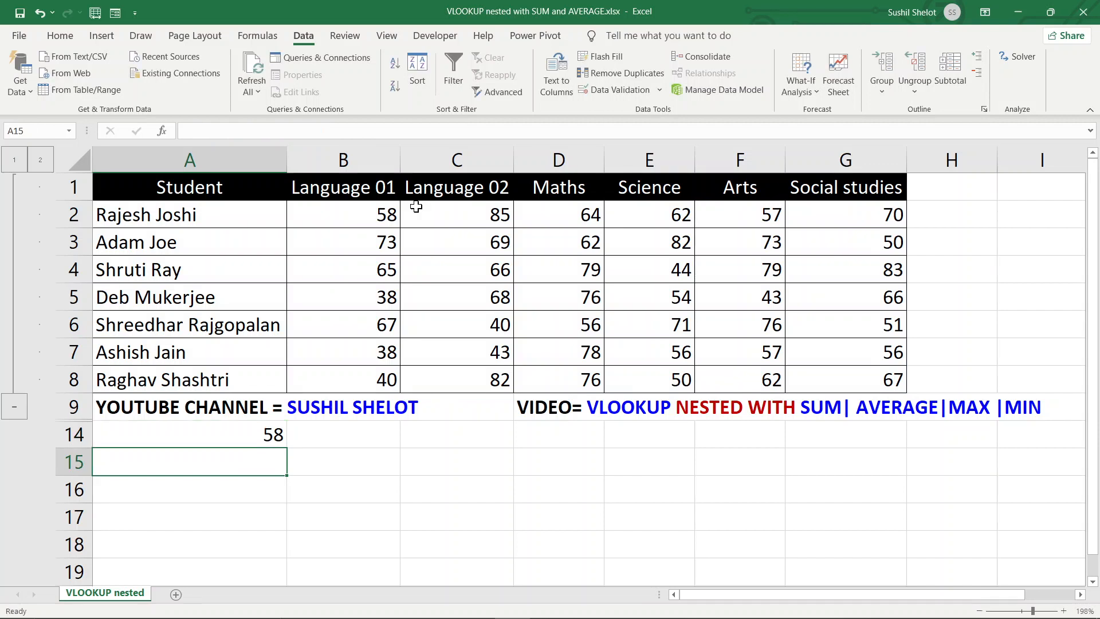
click(263, 433)
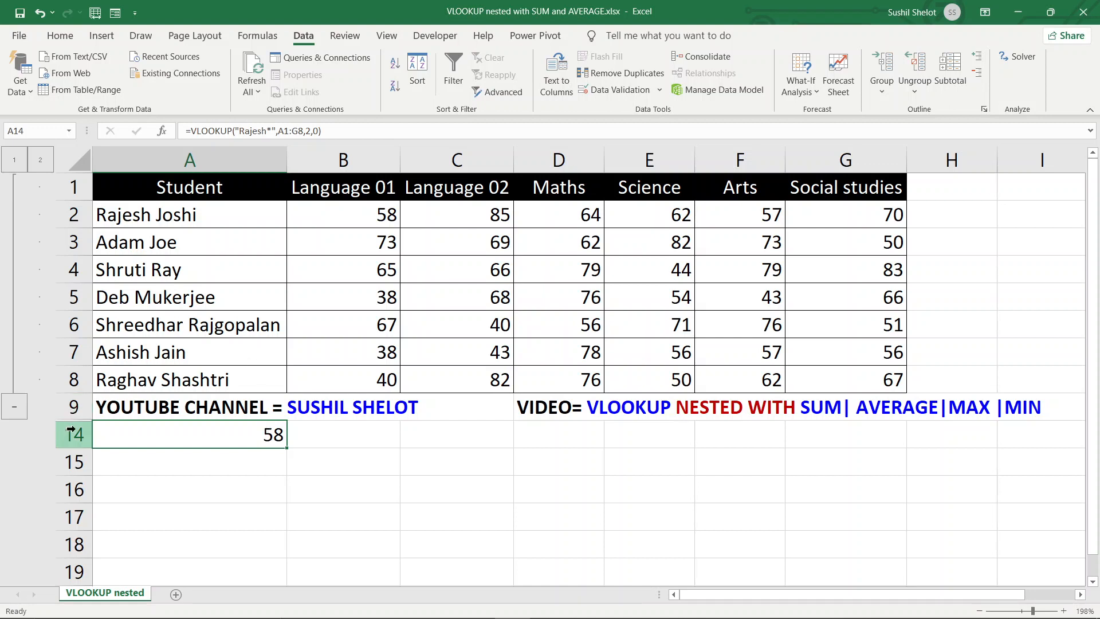
Unhide rows 10–13 to show the selector with AVERAGE 62.83, SUM 377, MAXIMUM 82, MINIMUM 40
drag(71, 407, 70, 435)
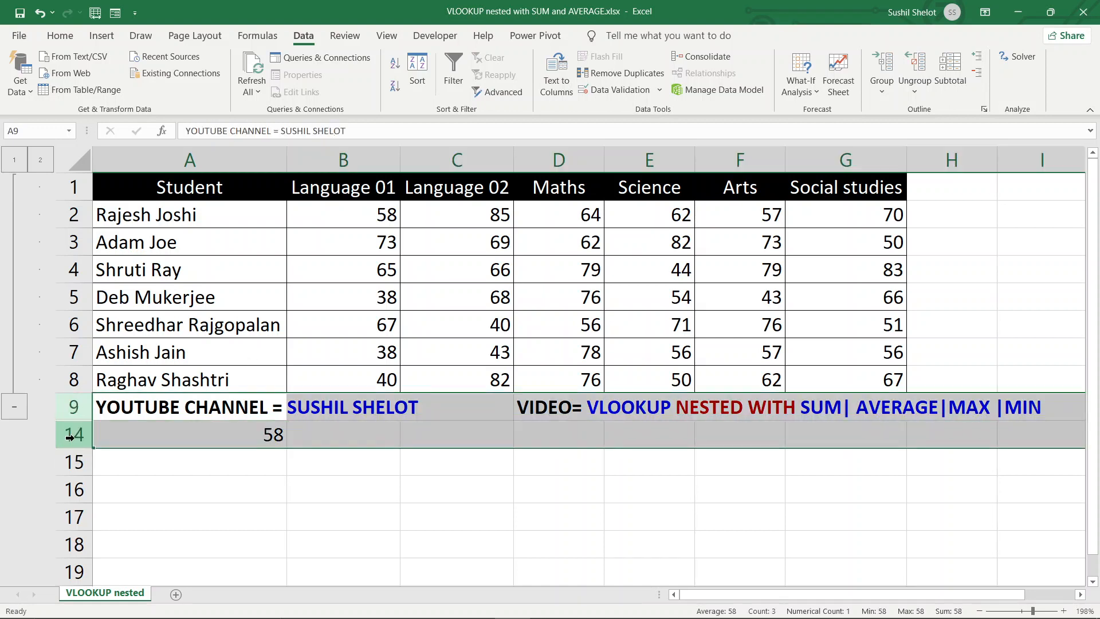
right_click(70, 437)
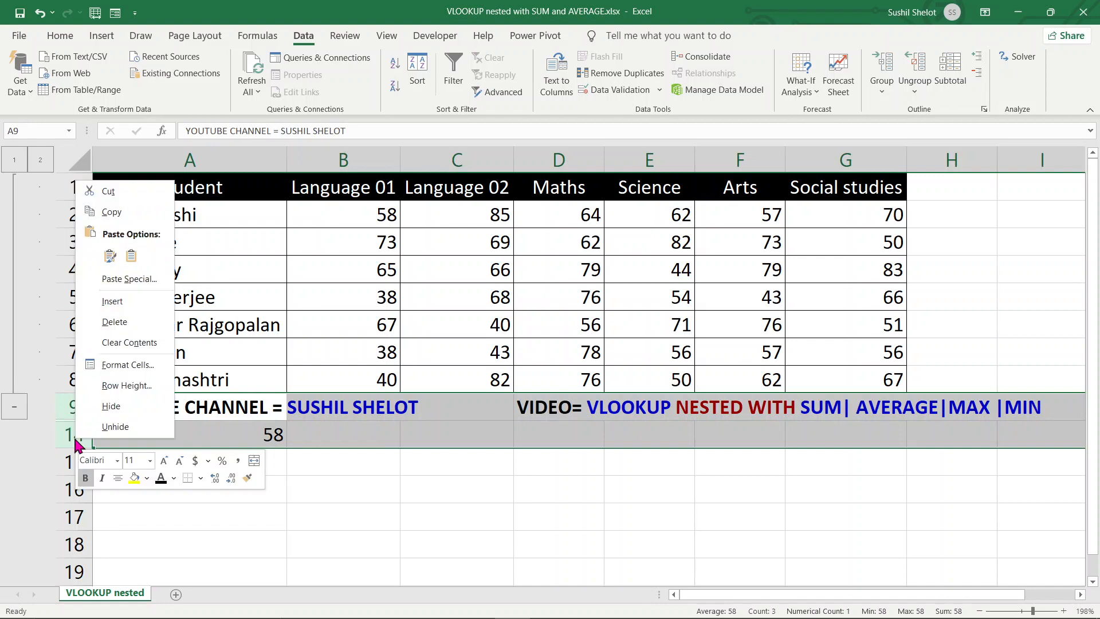
click(120, 427)
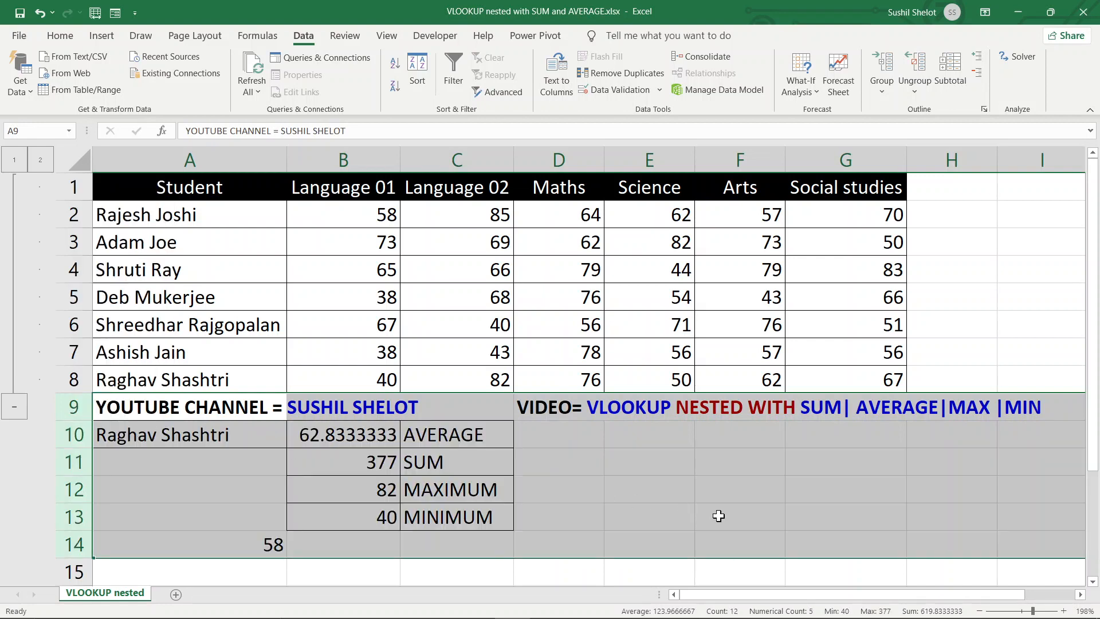
click(719, 517)
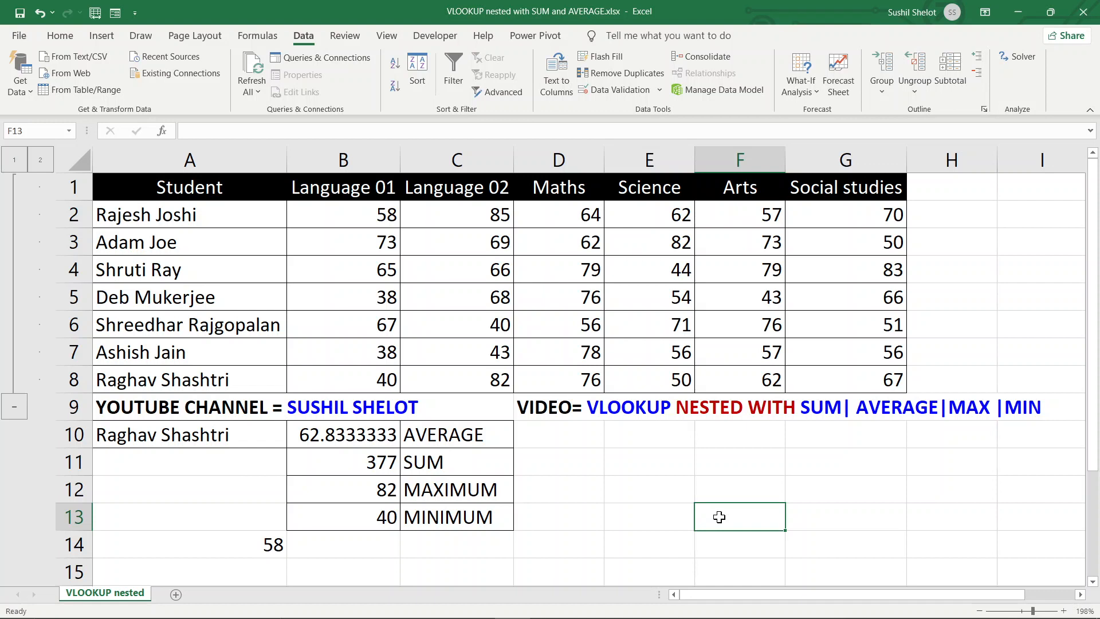
click(259, 439)
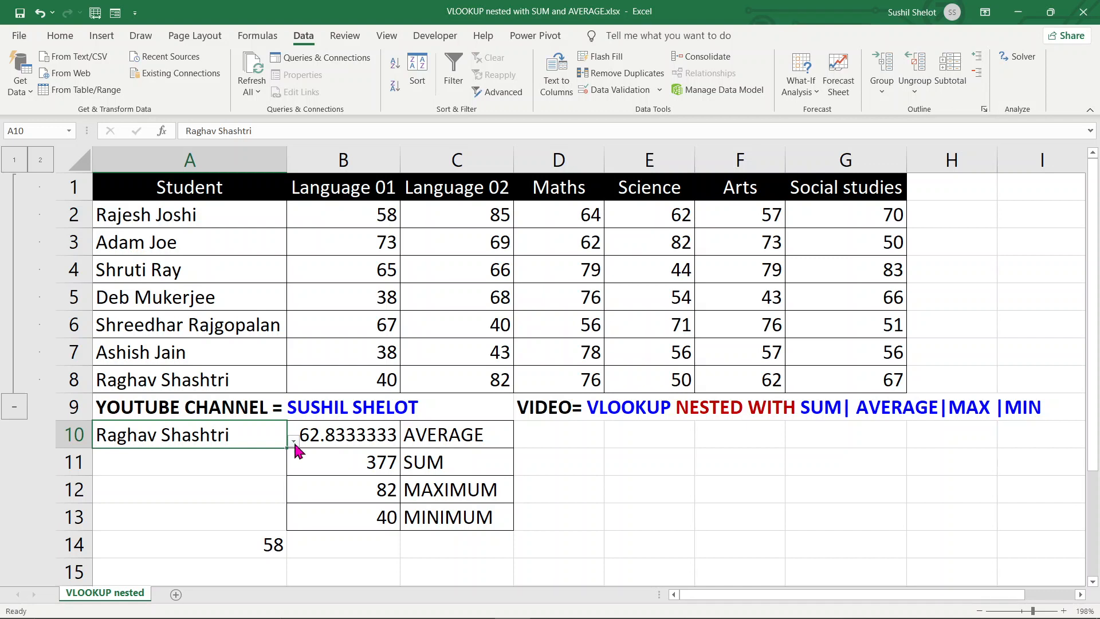
Choose the row 3 student in A10's selector, giving 68.1666667, 409, 82 and 50
click(294, 443)
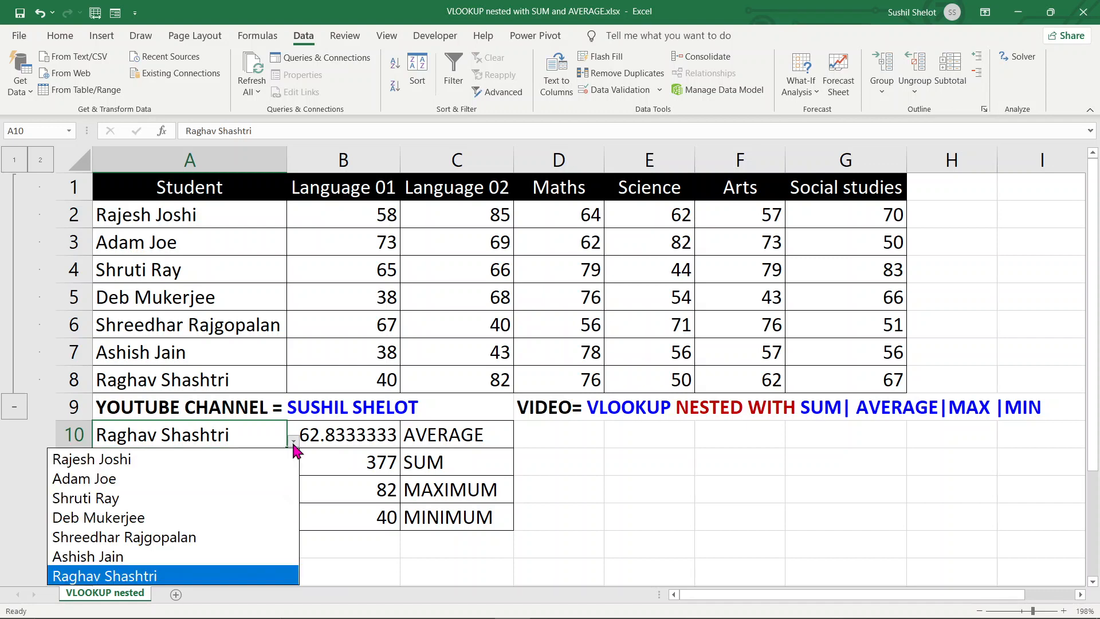
click(133, 479)
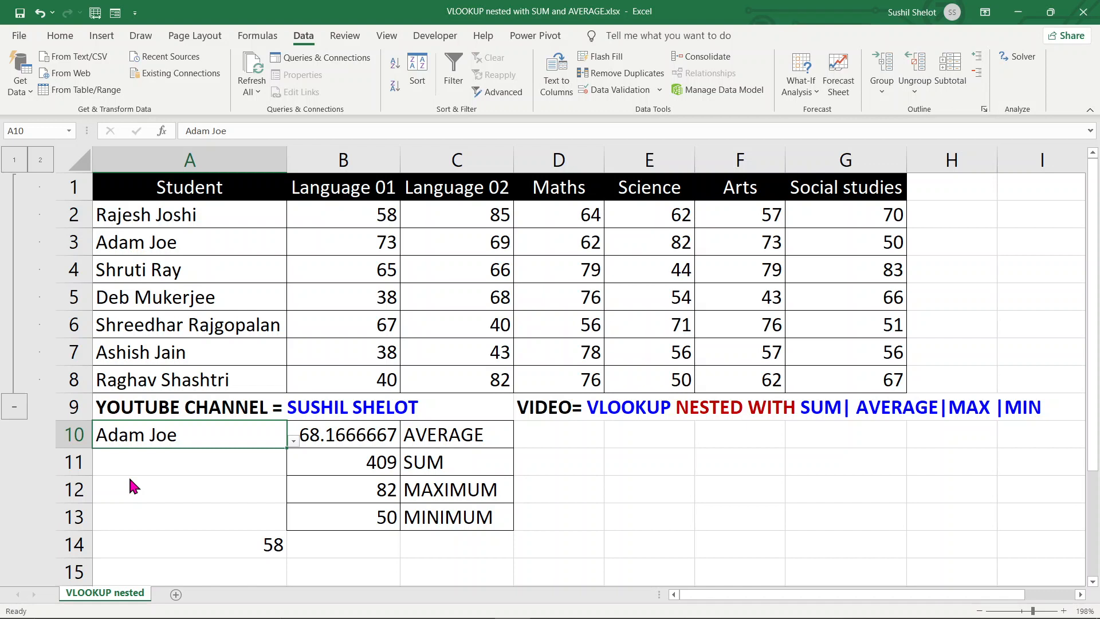
click(73, 242)
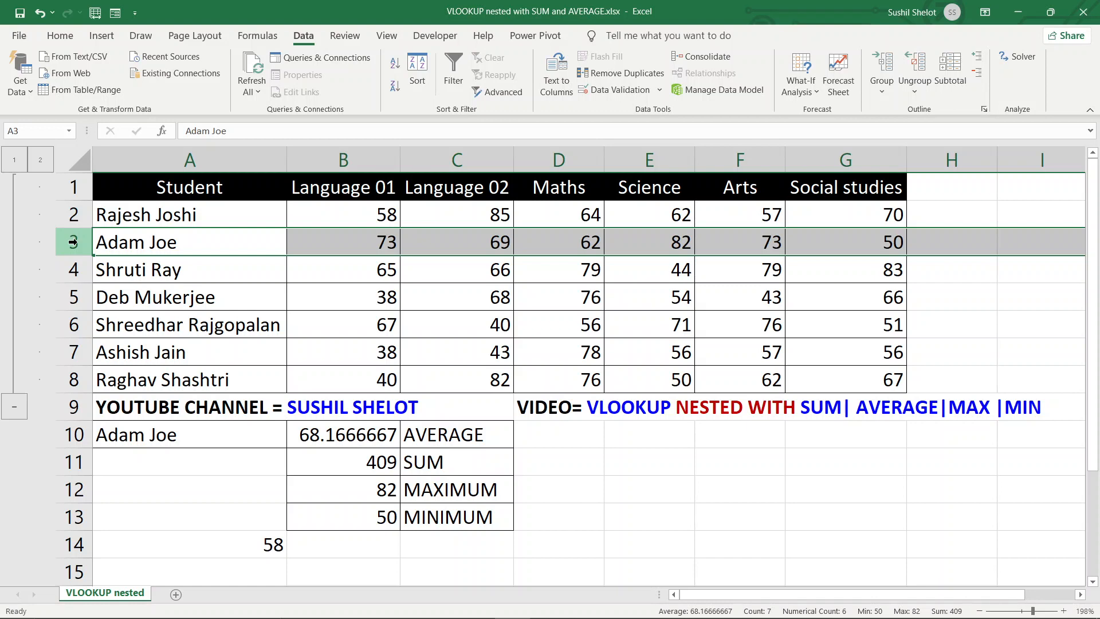
click(633, 434)
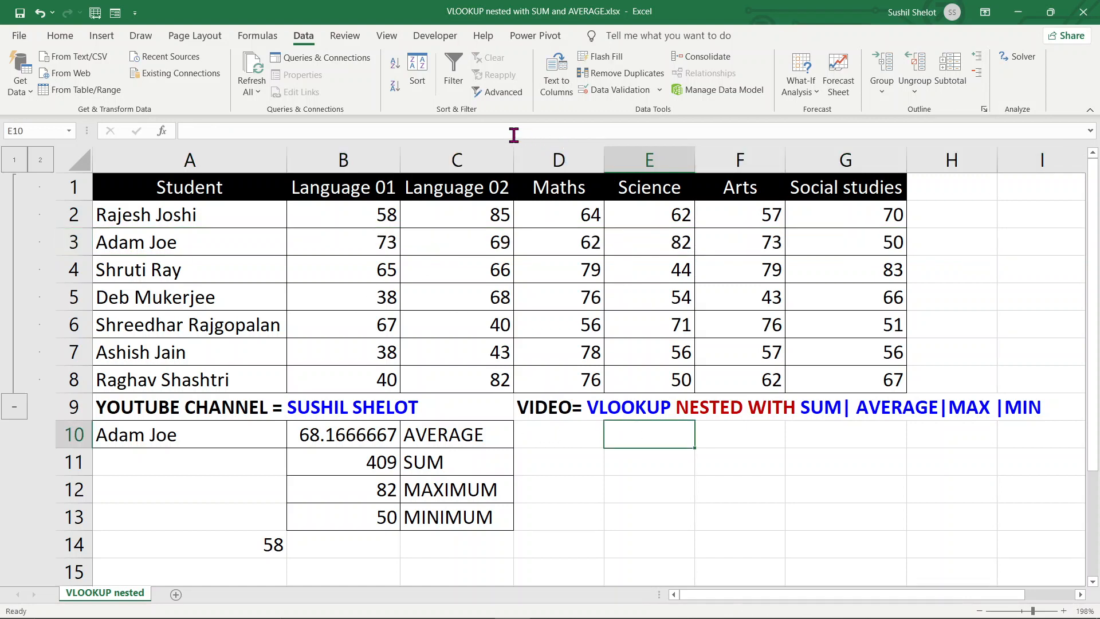
Give E10 a list validation sourced from $A$2:$A$8 and open its student-name dropdown
click(643, 92)
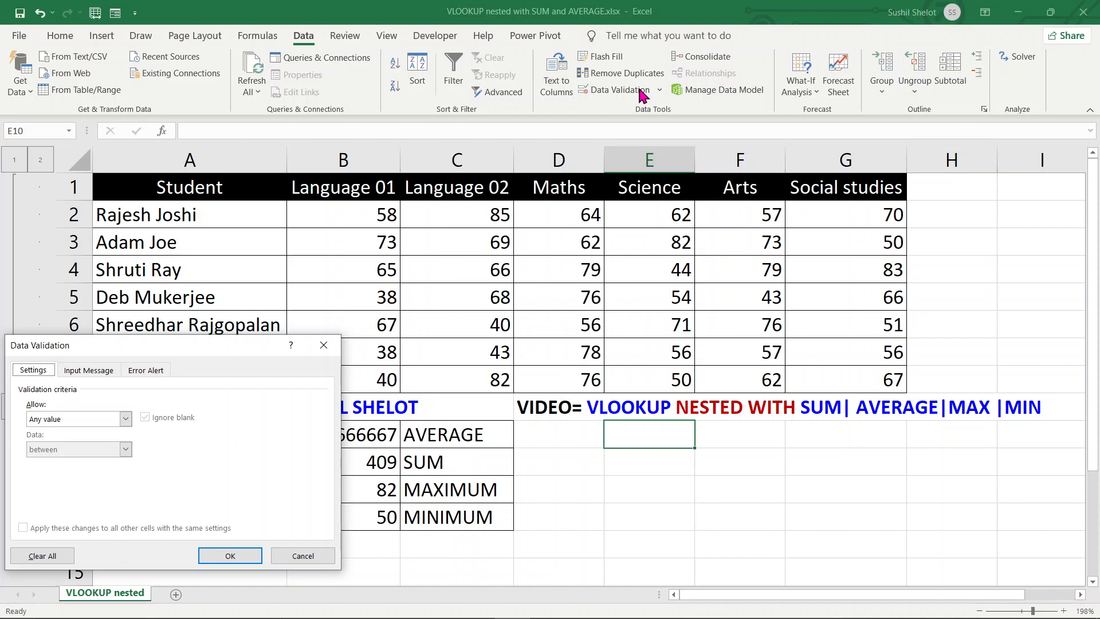
click(122, 421)
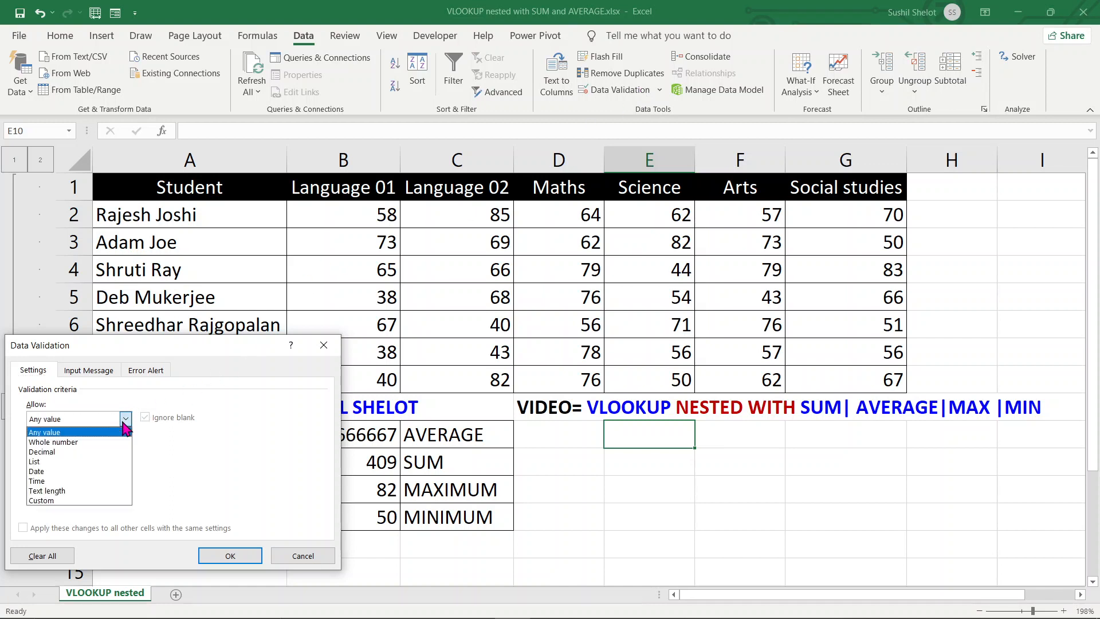
click(107, 461)
click(235, 479)
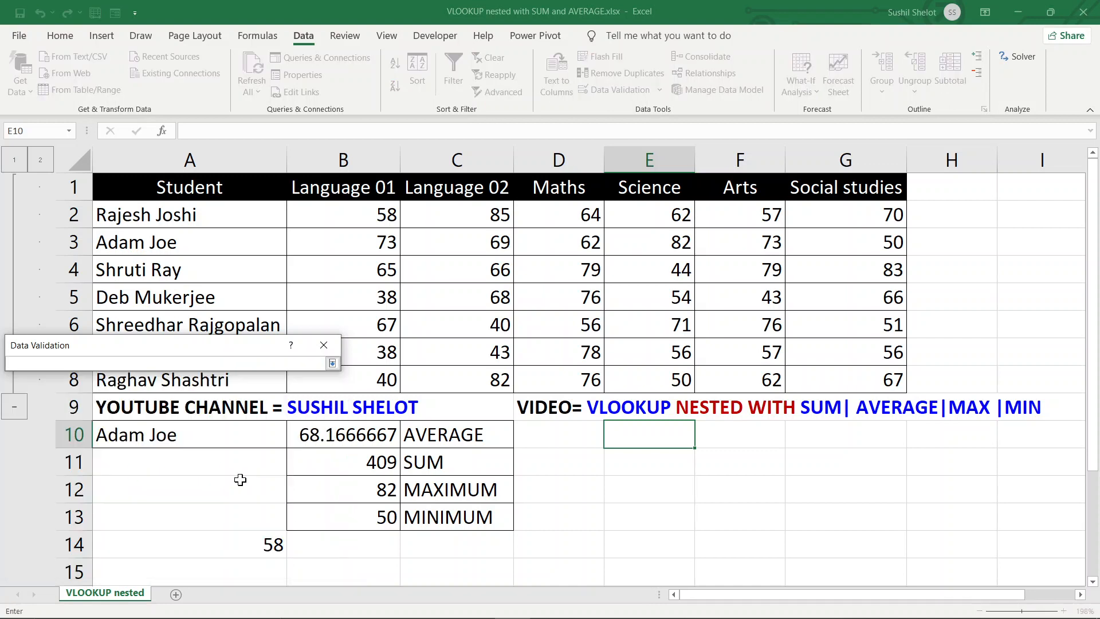
drag(216, 211, 222, 379)
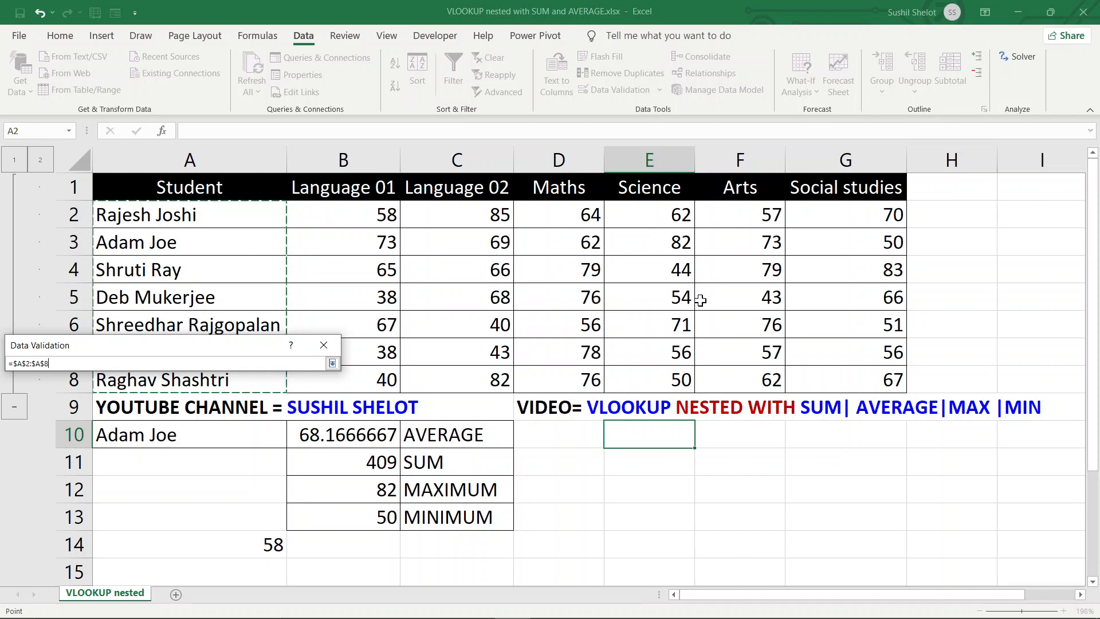
key(Return)
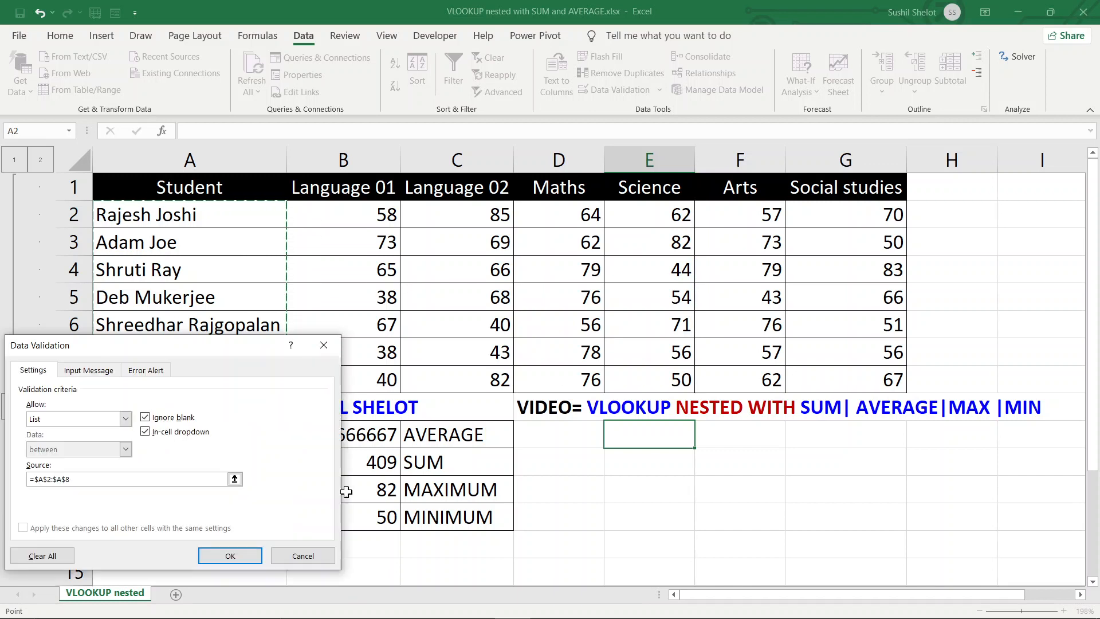
click(239, 552)
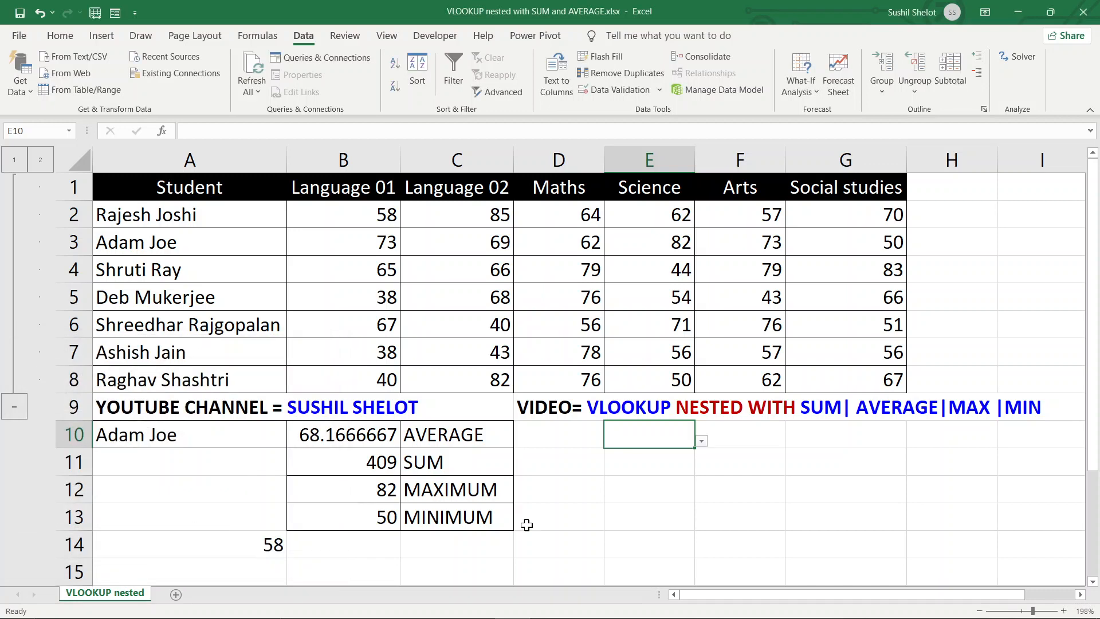
click(701, 442)
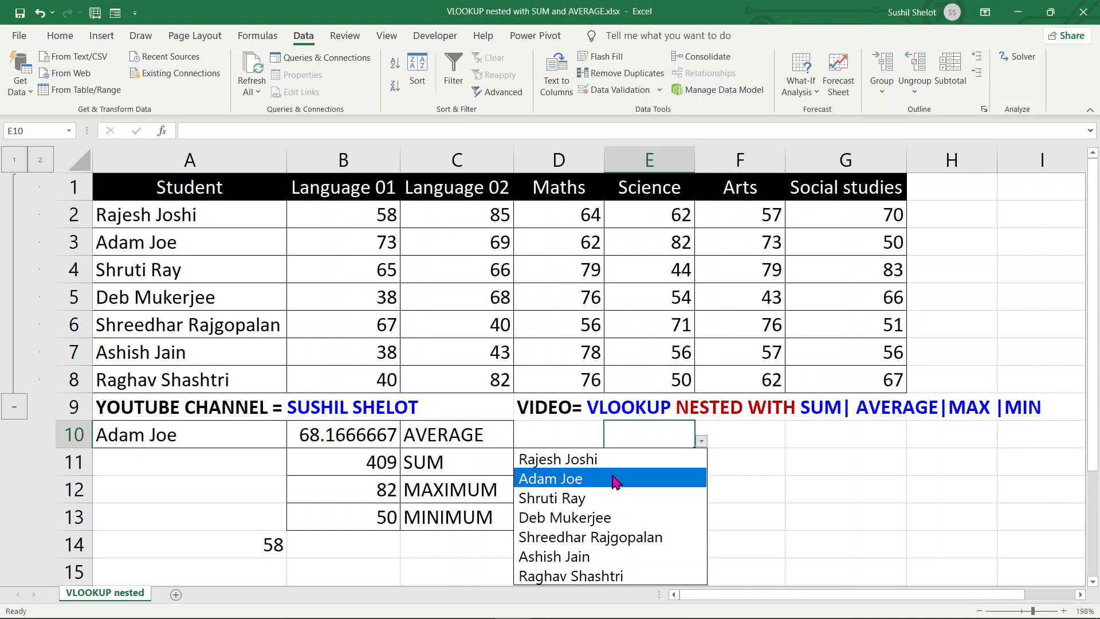
Select the third student from E10's dropdown list
click(582, 499)
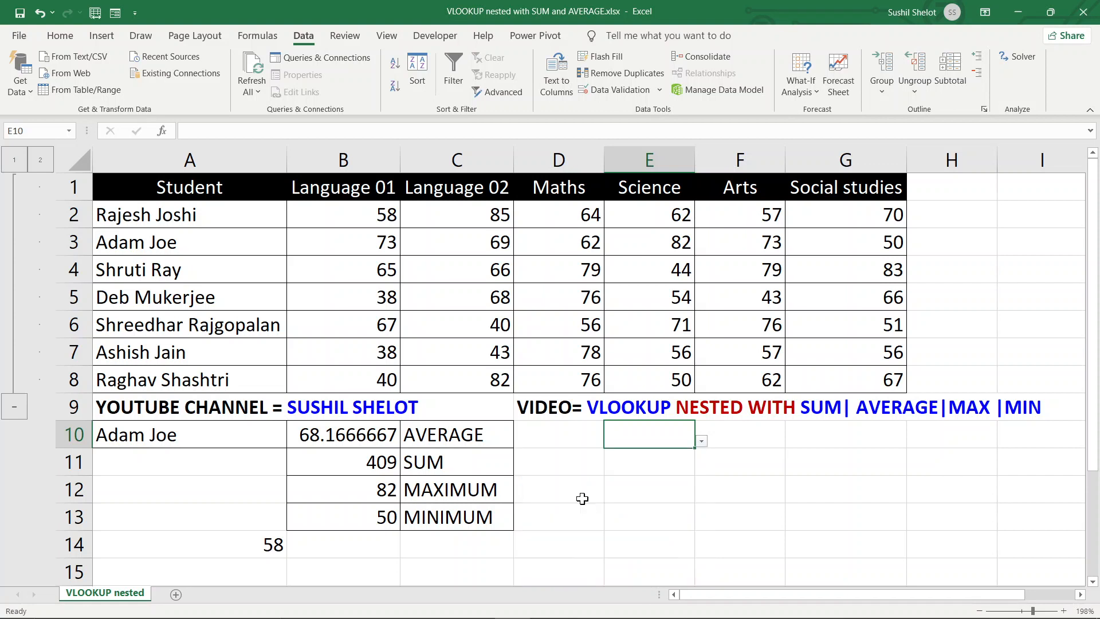
click(770, 439)
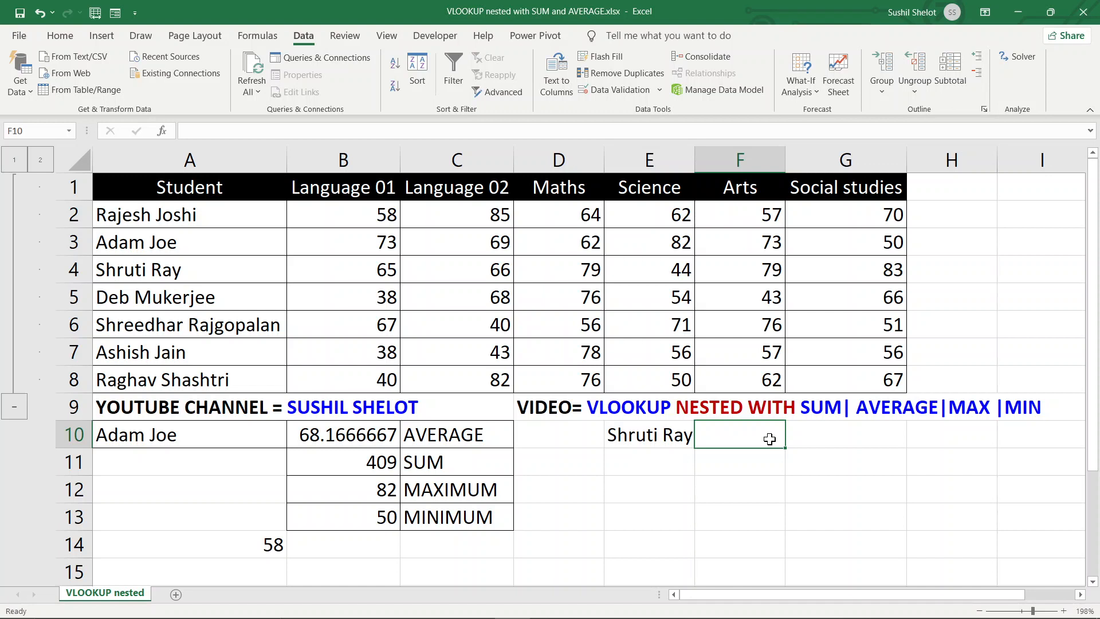
Array-enter =AVERAGE(VLOOKUP(E10,A1:G8,{2,3,4,5,6,7},0)) in F10, returning 69.33333
text(=)
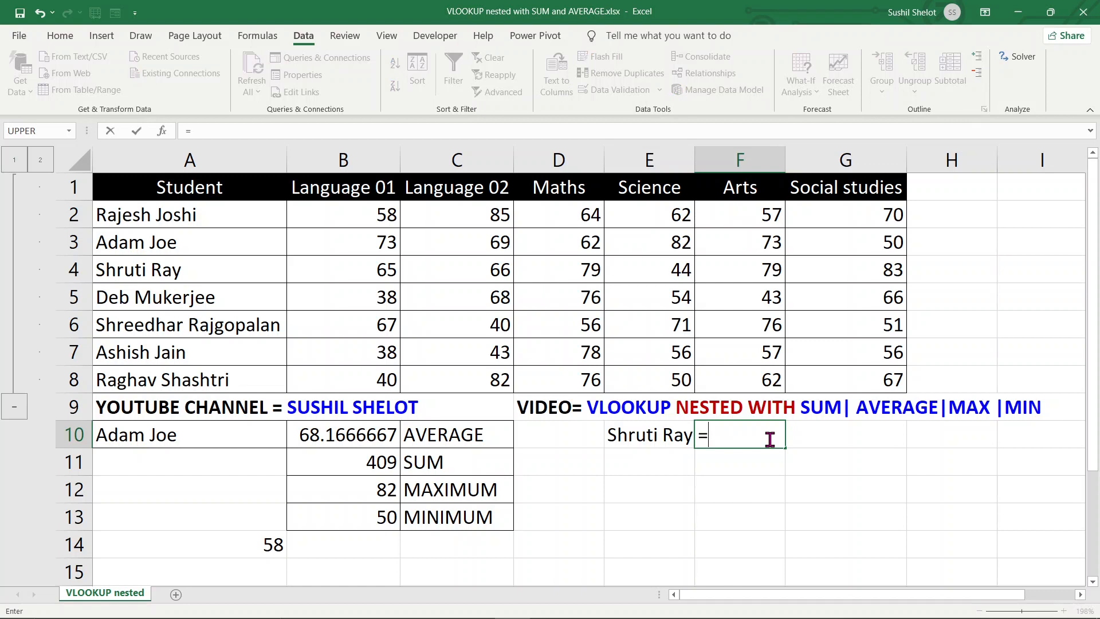
text(averag)
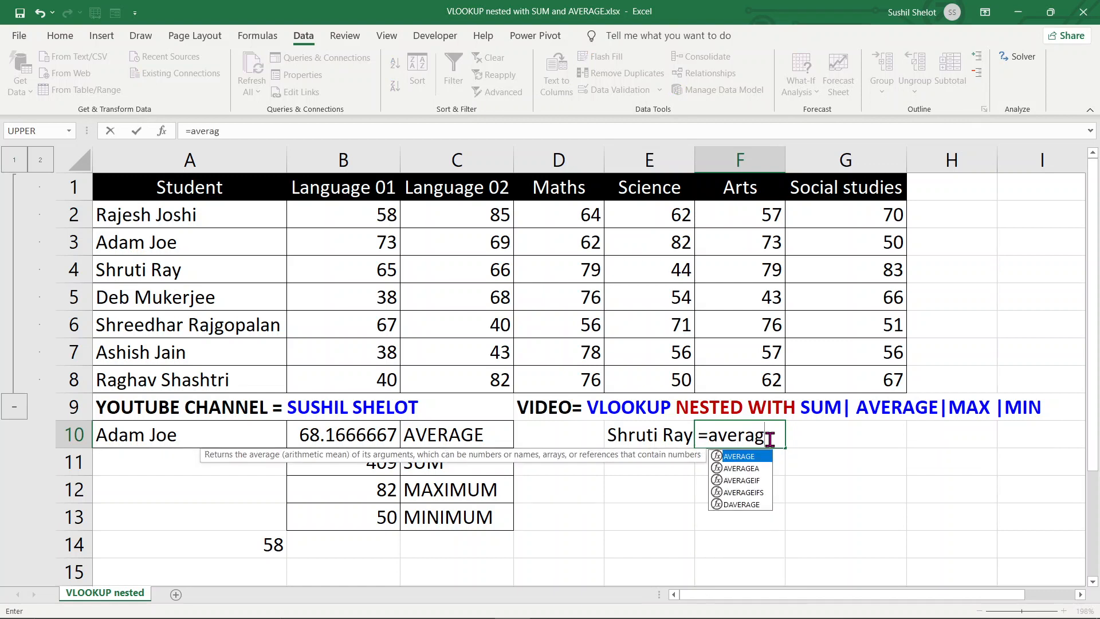
key(Tab)
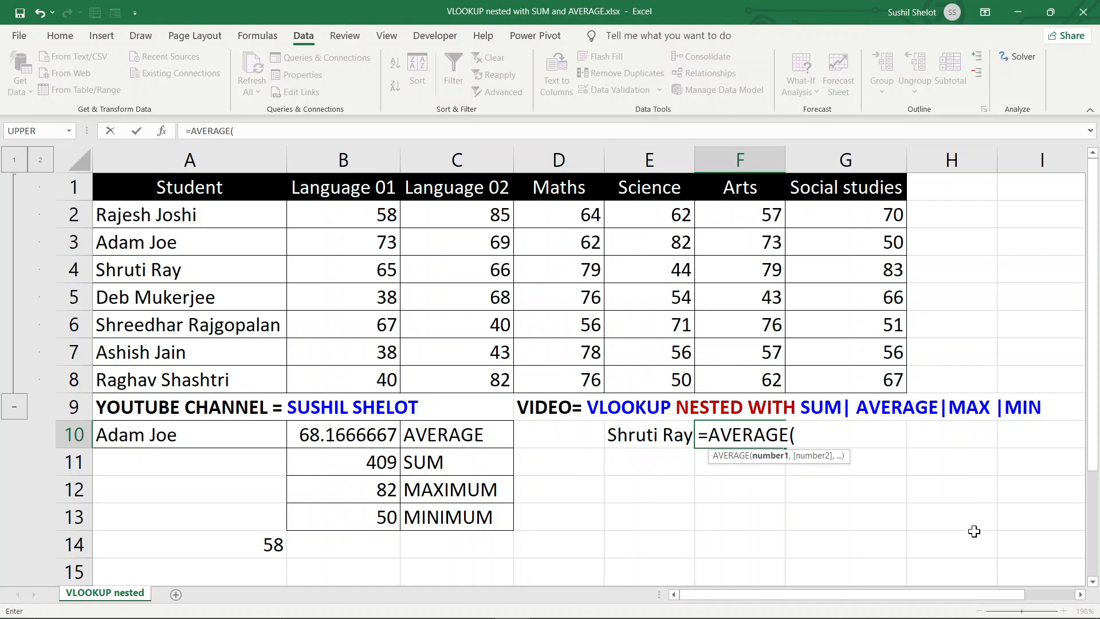
text(vl)
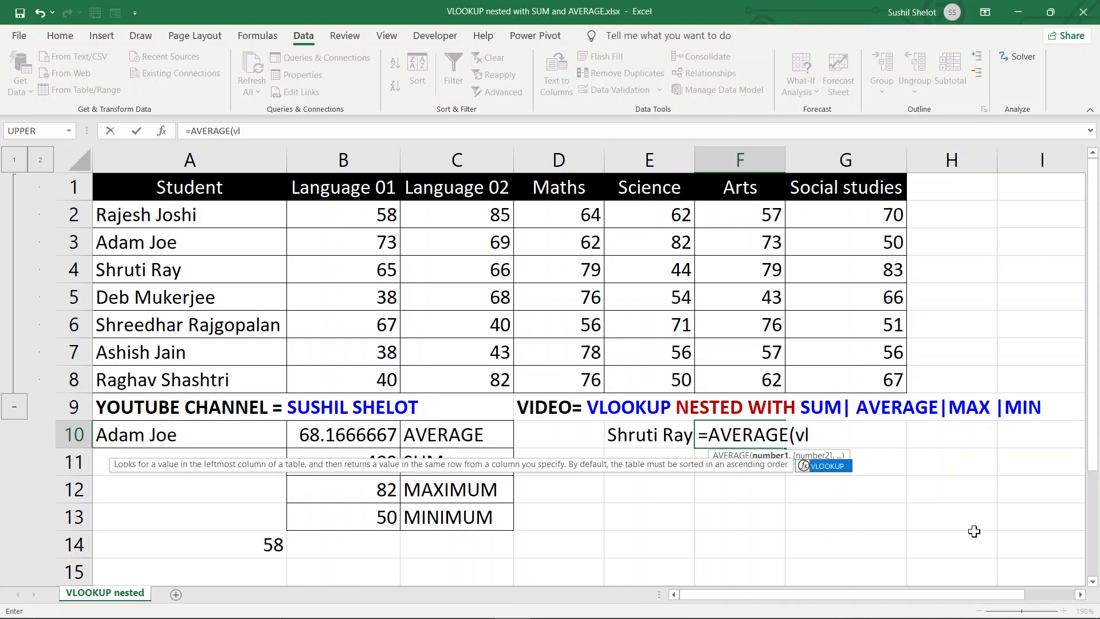
key(Tab)
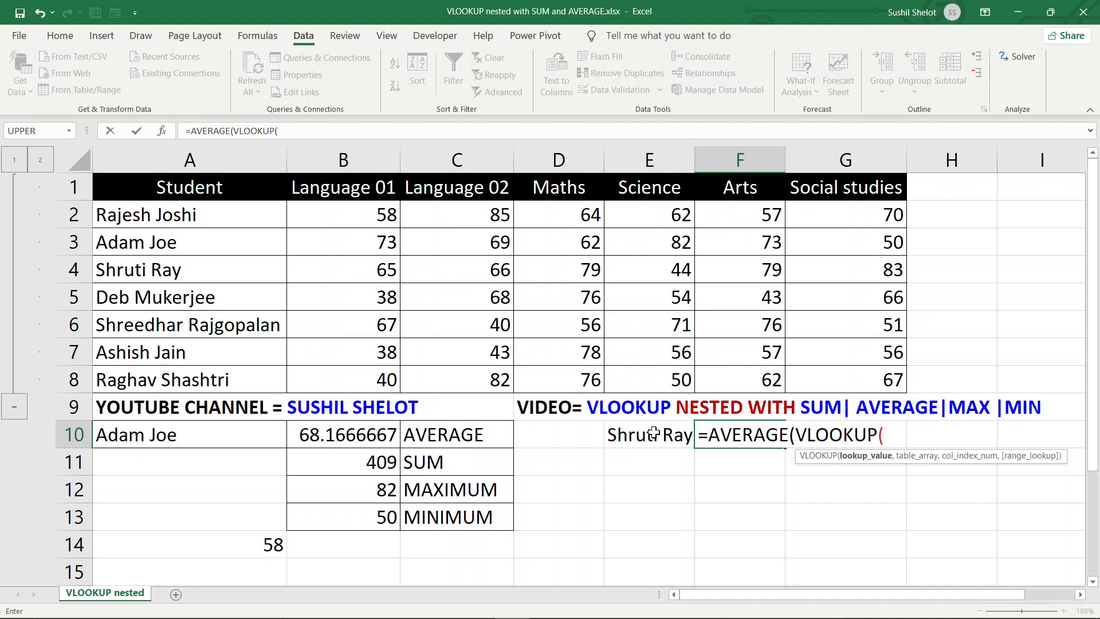
click(654, 434)
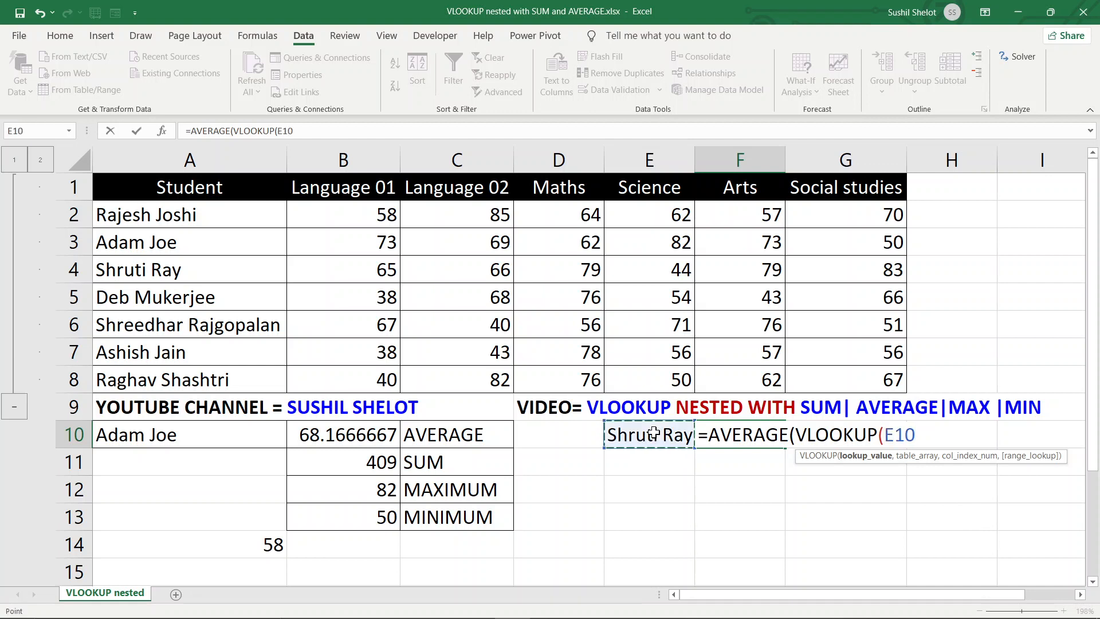
text(,)
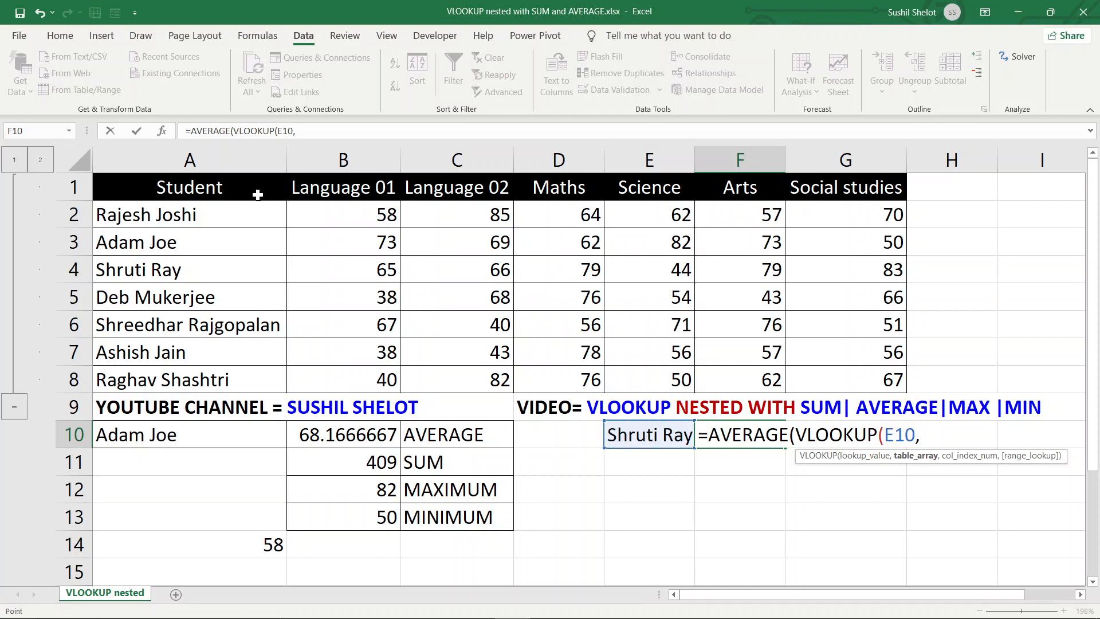
drag(258, 189, 898, 382)
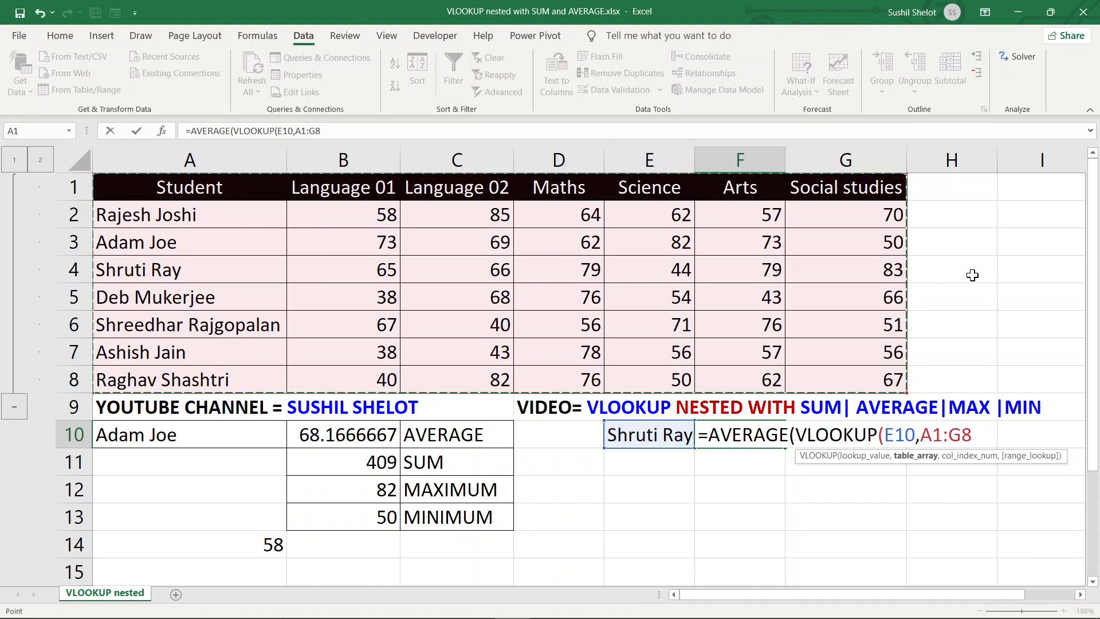
text(,{)
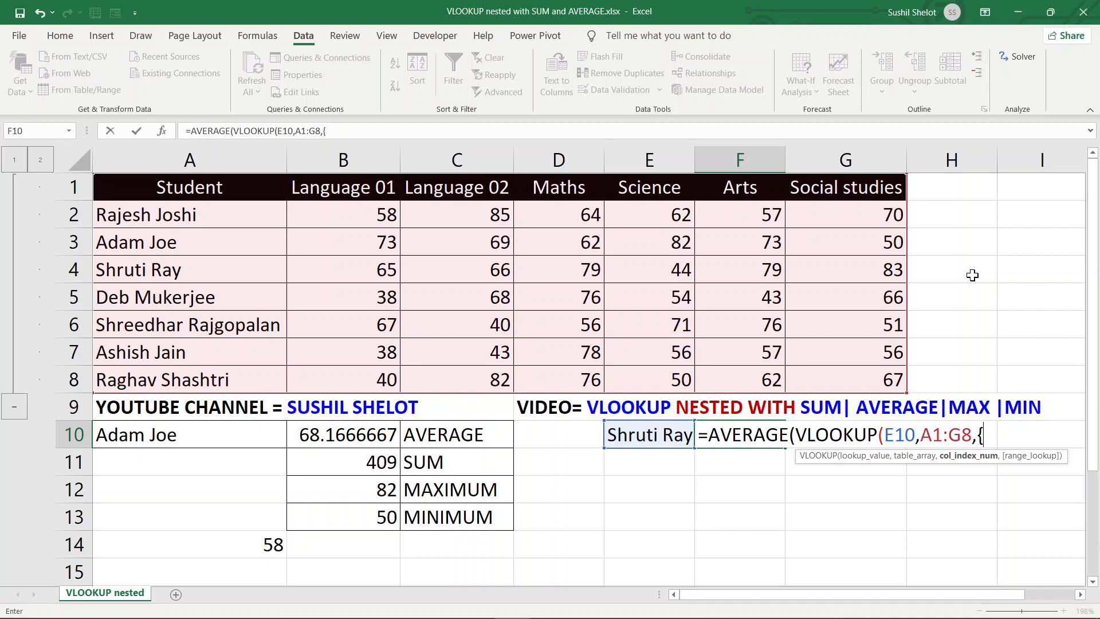
text(2,3,4,5,6)
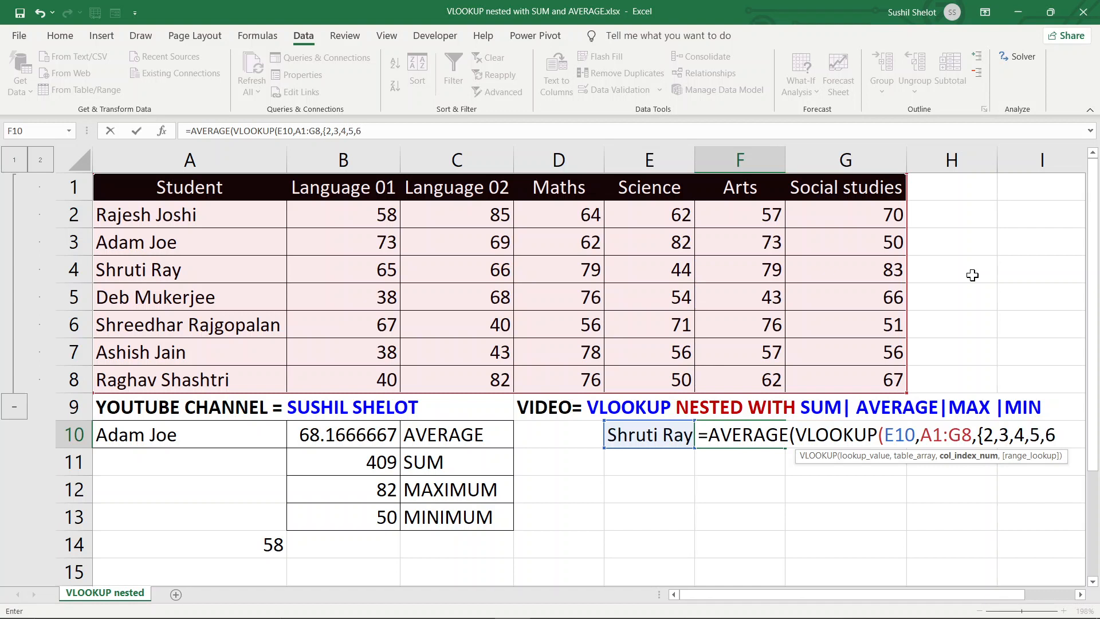
text(,7})
text(,)
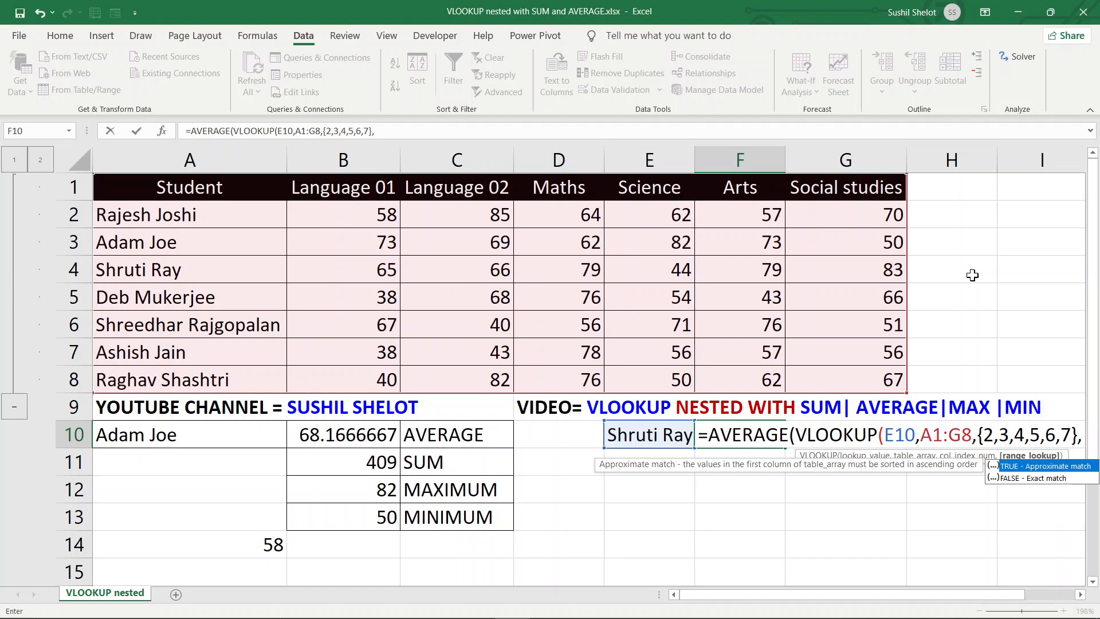
text(0)
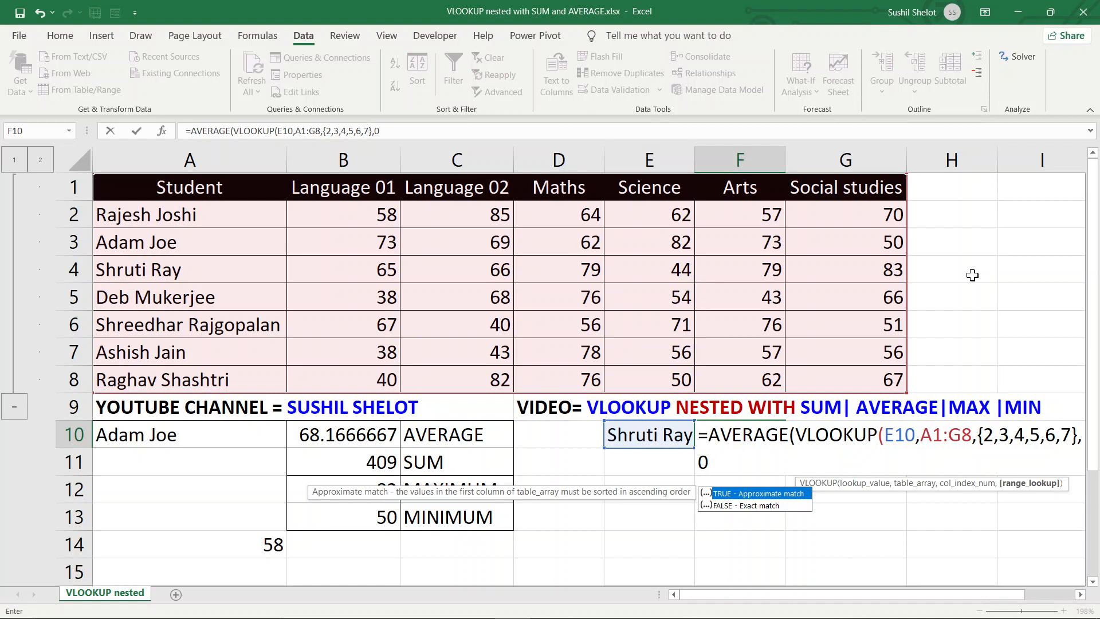
text()))
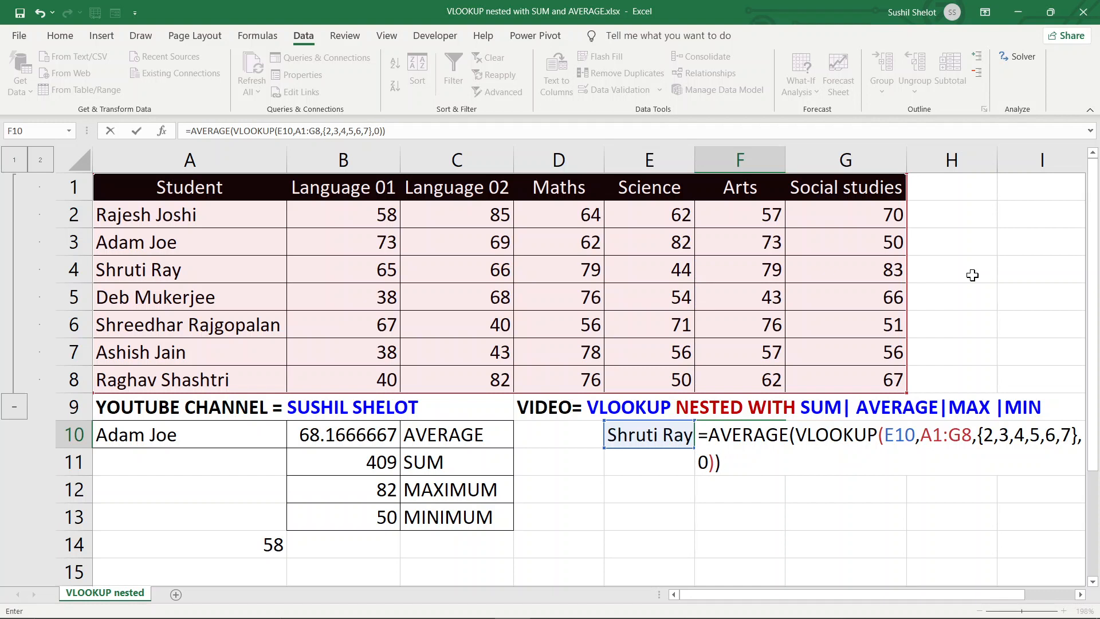
key(ctrl+shift+Return)
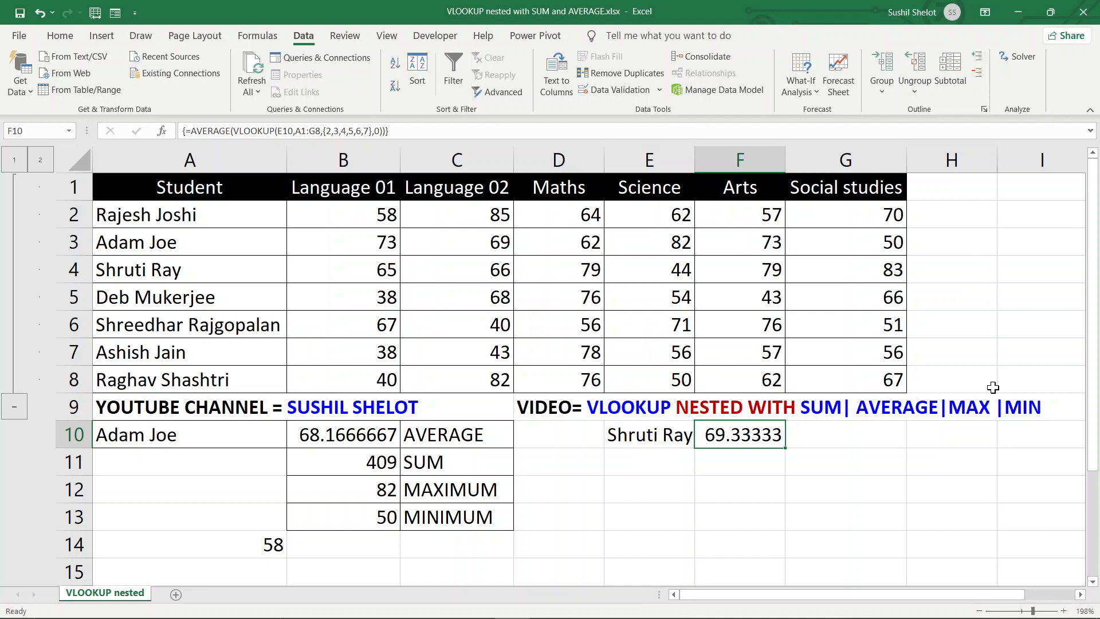
Put the label AVERAGE in G10, then view F10's array formula in the formula bar
click(847, 438)
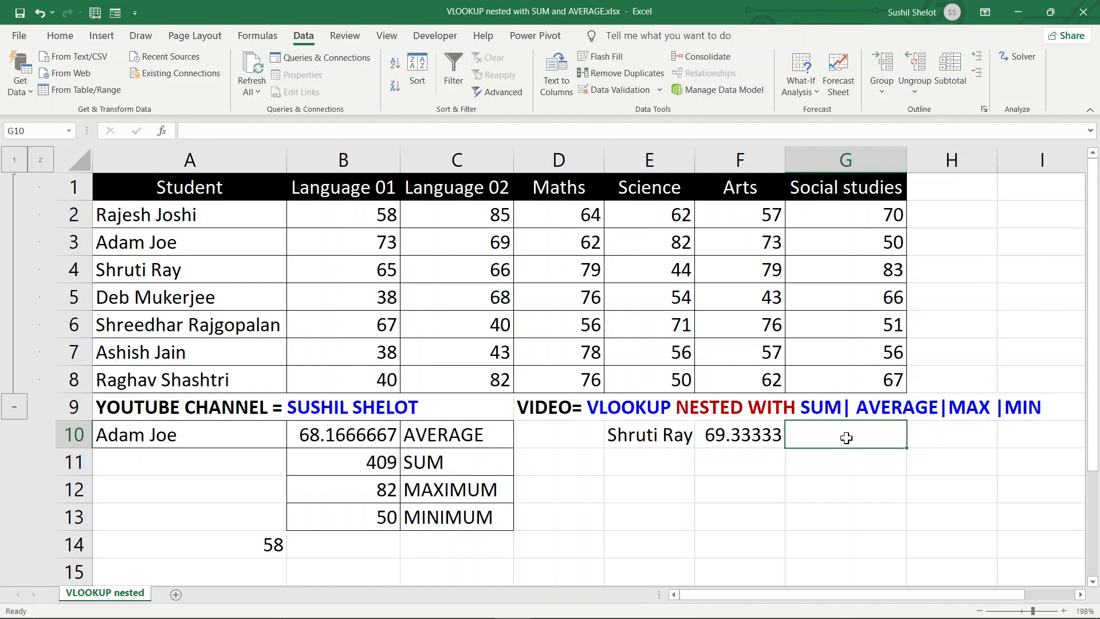
text(AVERA)
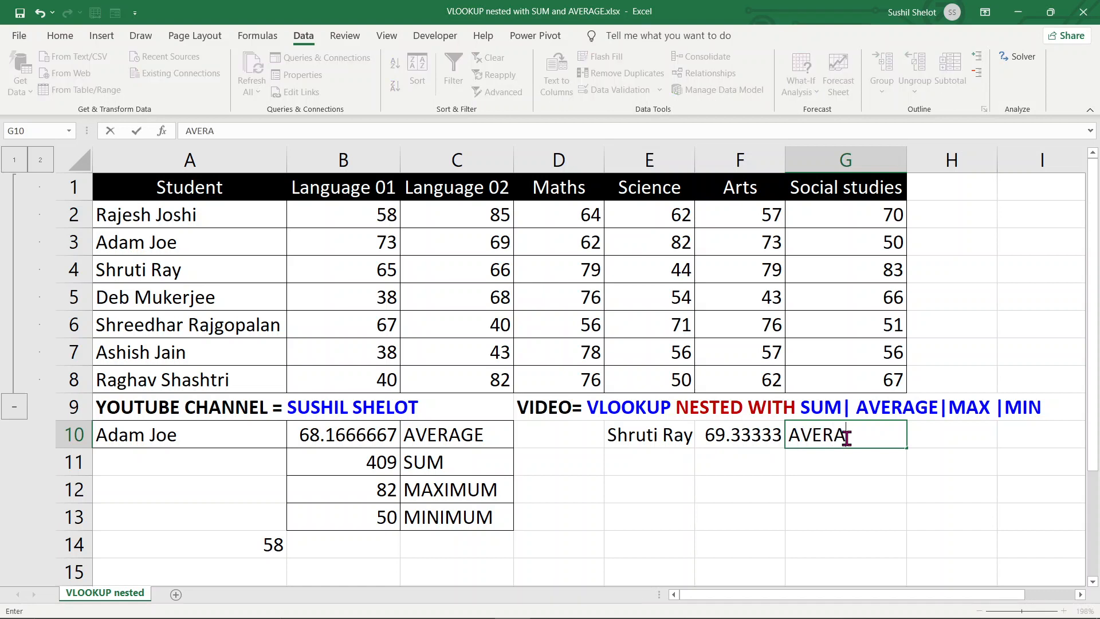
text(GE)
key(Return)
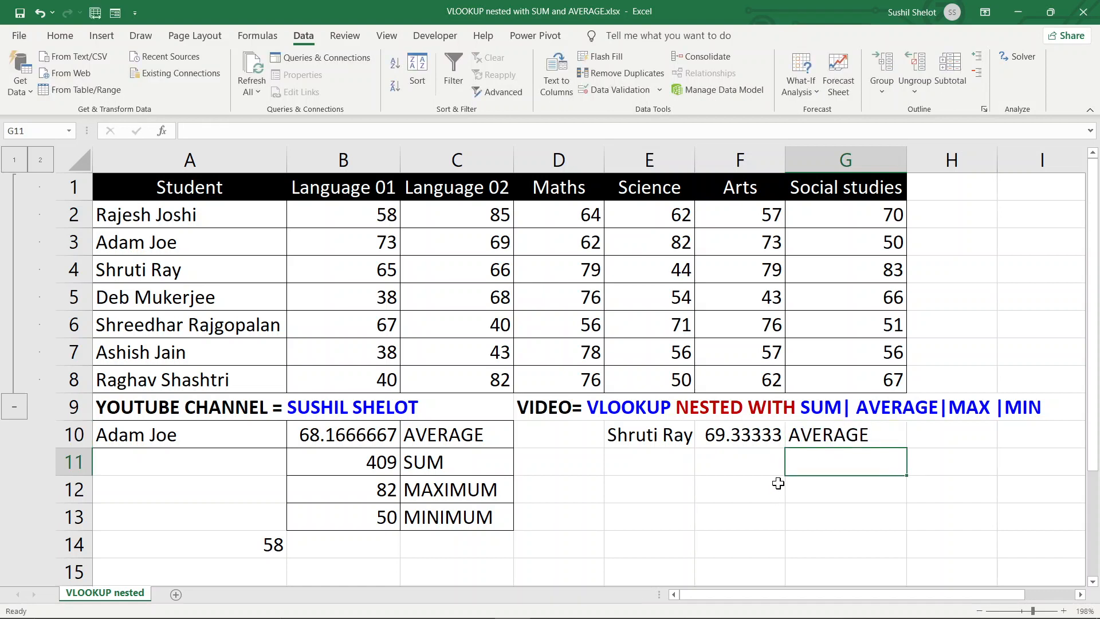
click(772, 437)
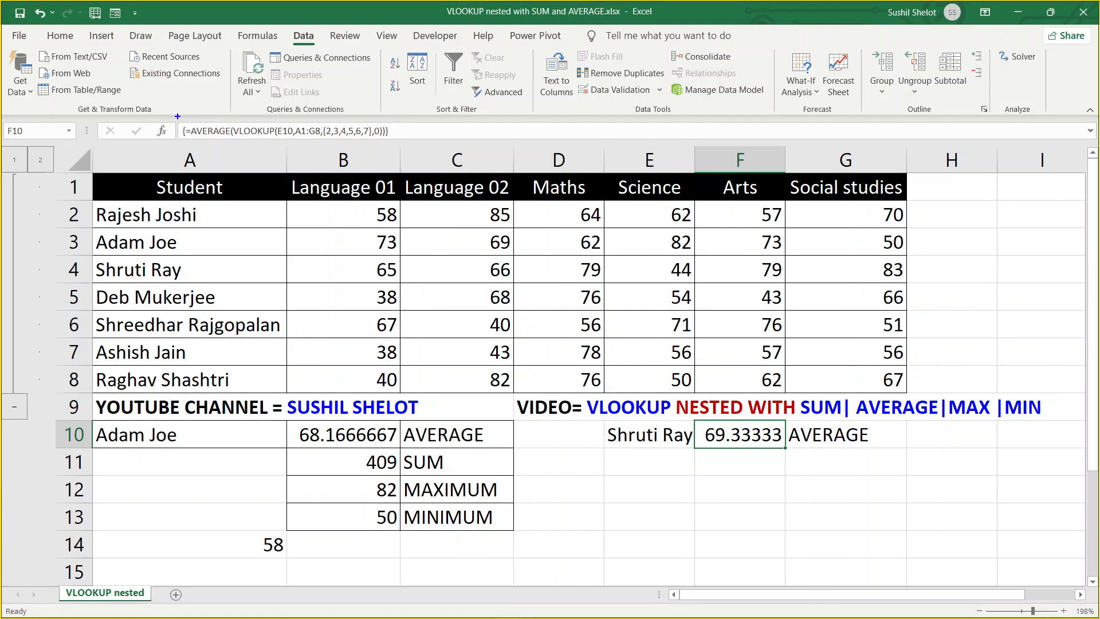
mouse_move(178, 116)
mouse_down()
mouse_move(215, 140)
mouse_move(416, 147)
mouse_up()
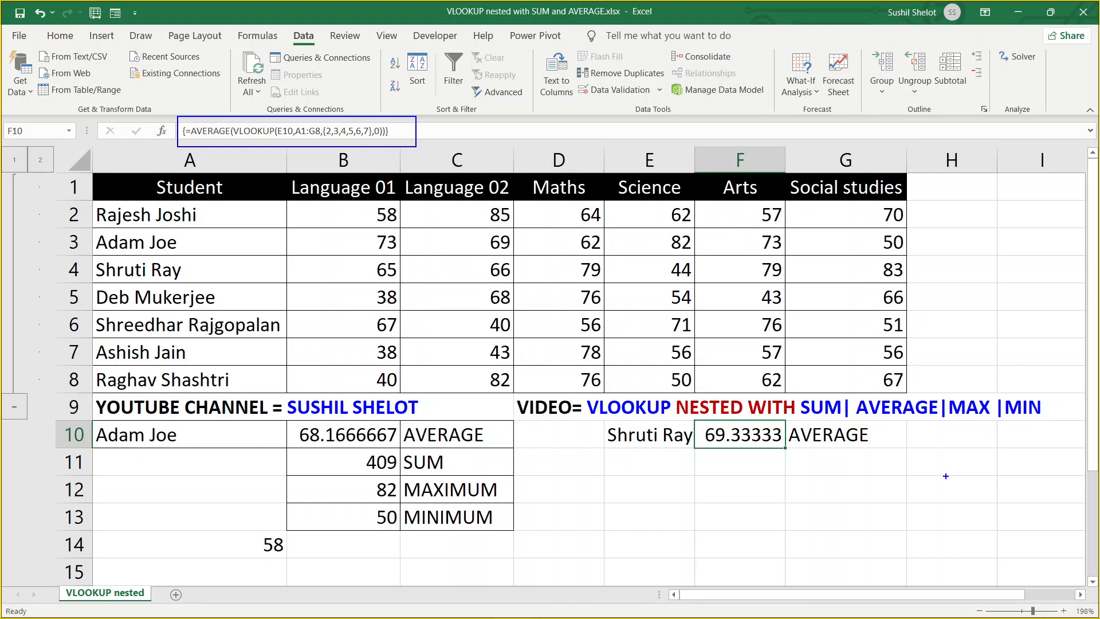
drag(951, 483, 950, 521)
text(CTRL)
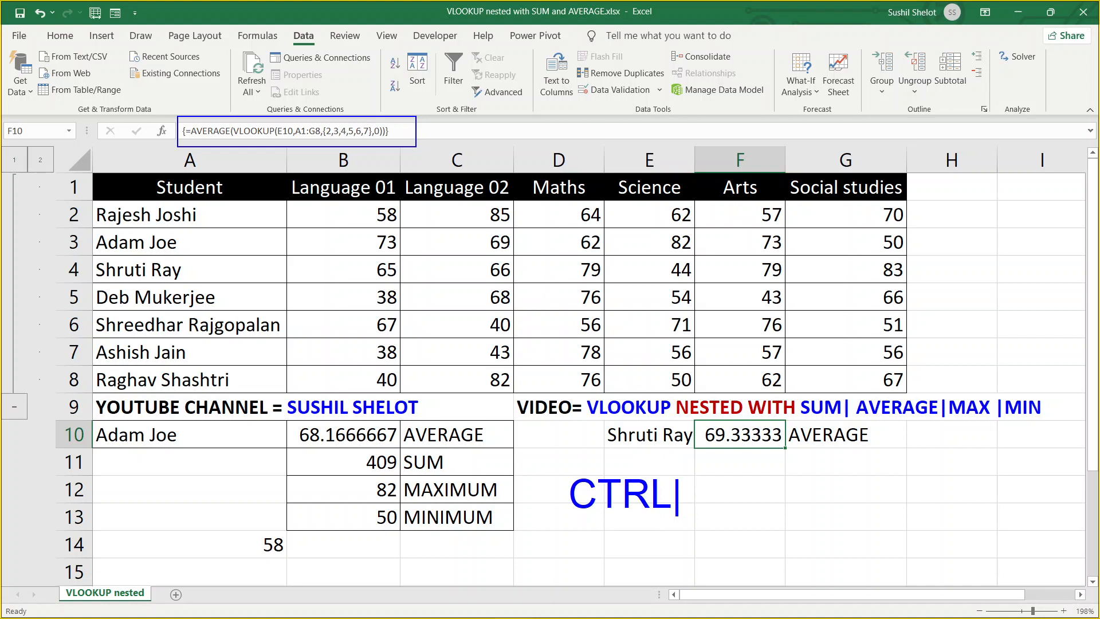
text(+SHI)
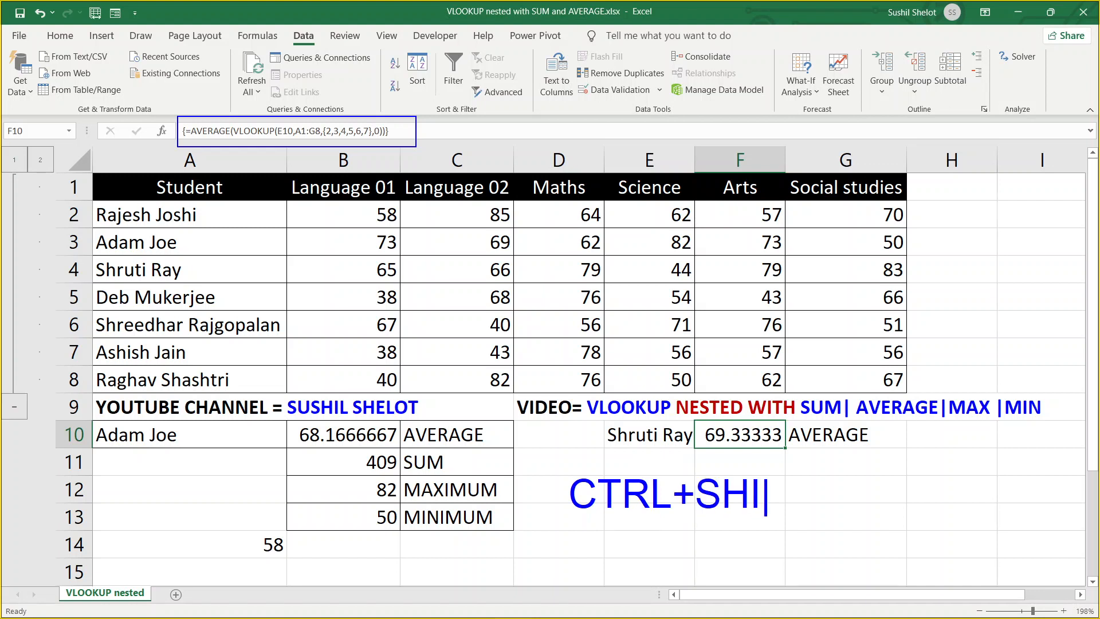
text(FT+)
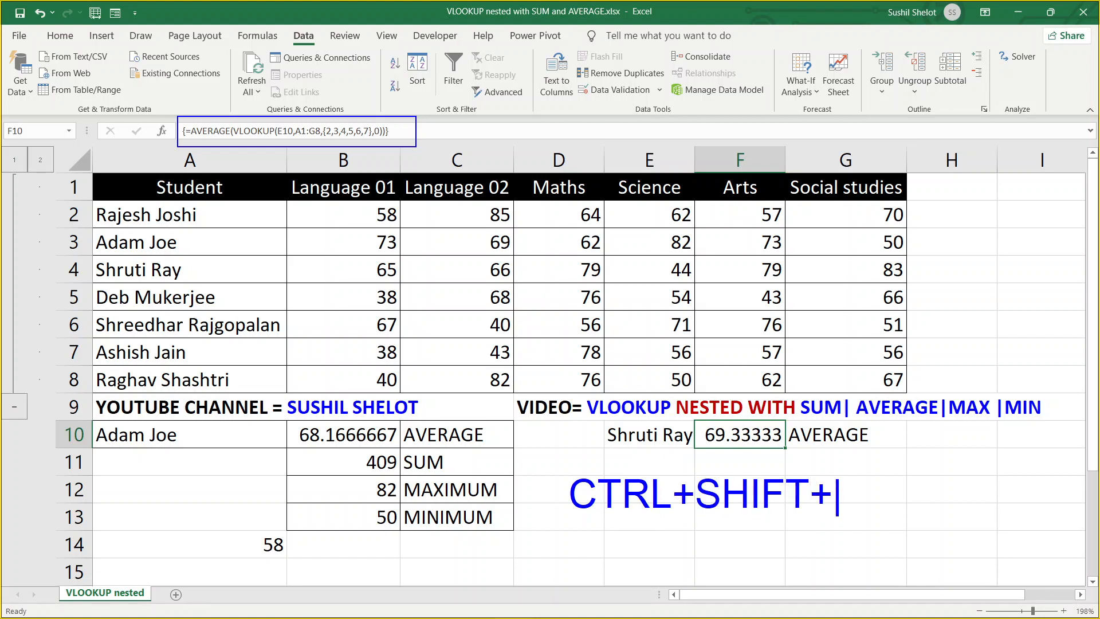
text(ENTER)
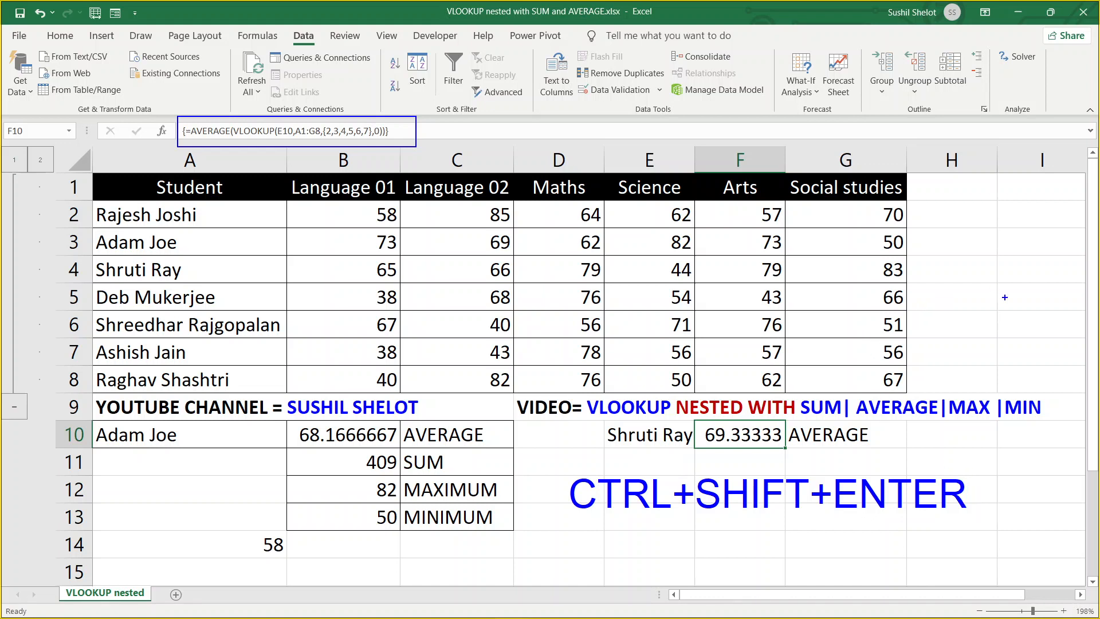
mouse_move(339, 109)
mouse_down()
mouse_move(329, 125)
mouse_move(357, 89)
mouse_move(329, 123)
mouse_move(349, 121)
mouse_up()
drag(180, 119, 188, 141)
drag(382, 121, 391, 141)
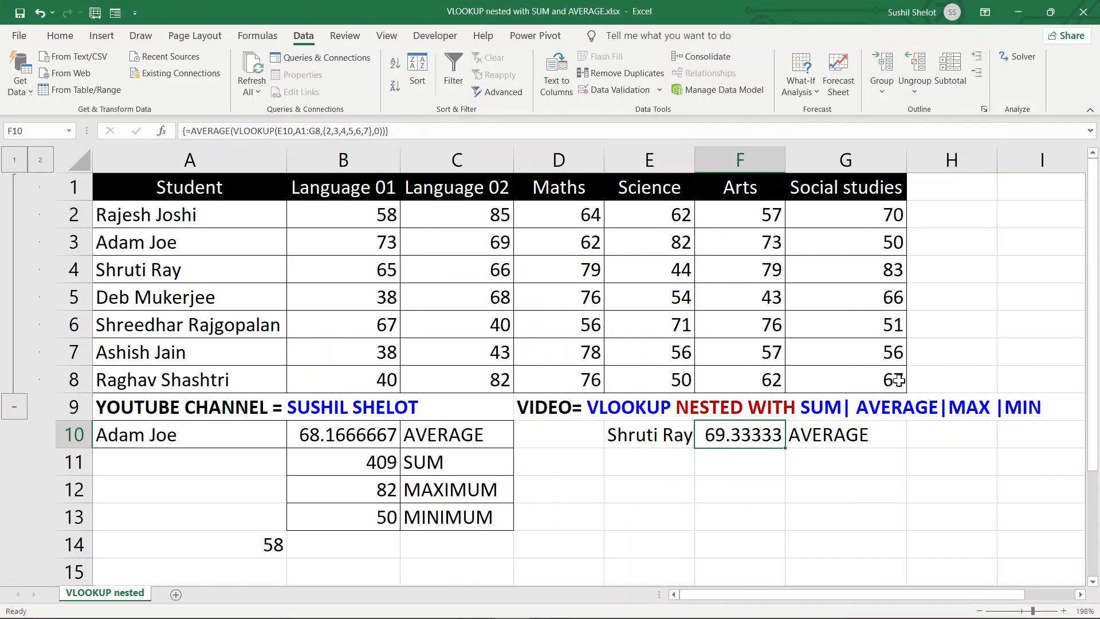
Enter the labels SUM, MAXIMUM and MINIMUM in G11, G12 and G13
click(837, 463)
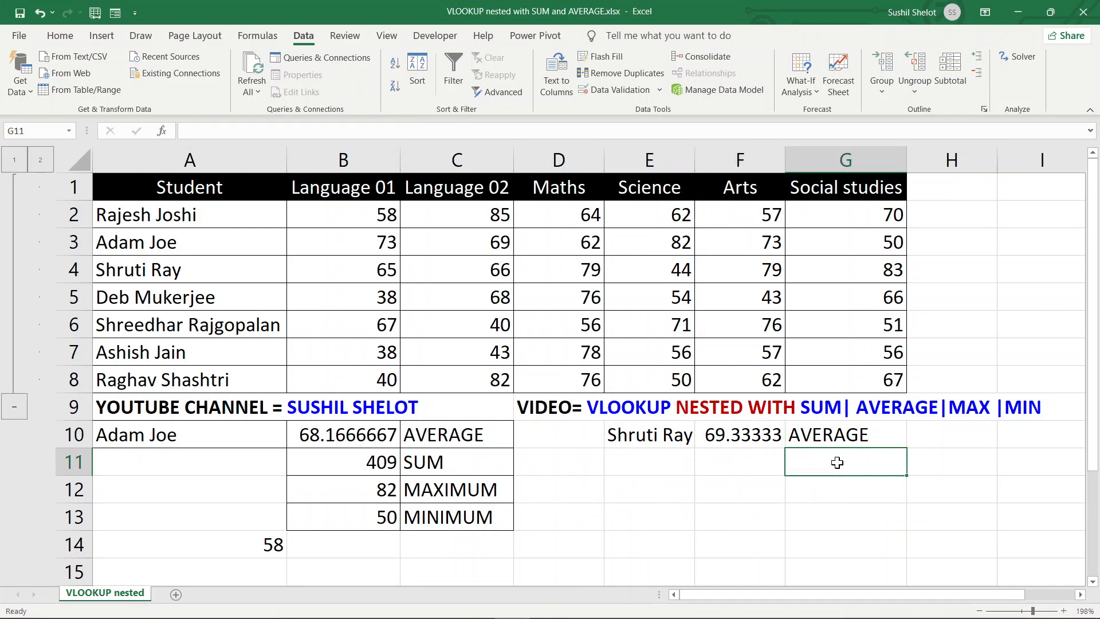
text(SUM)
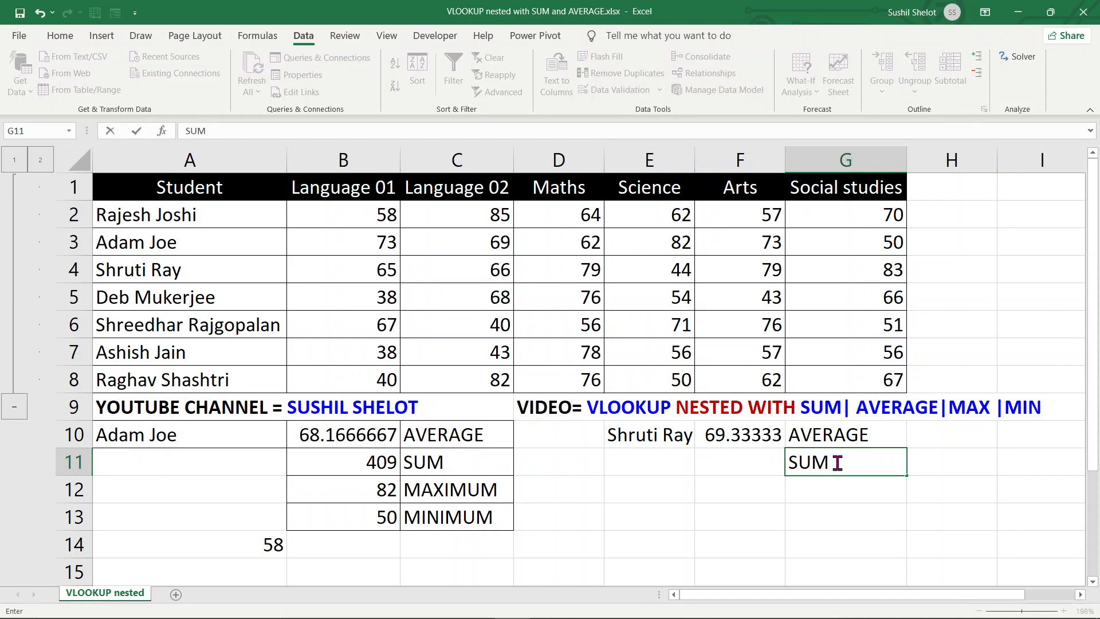
key(Return)
text(MAXIMUN)
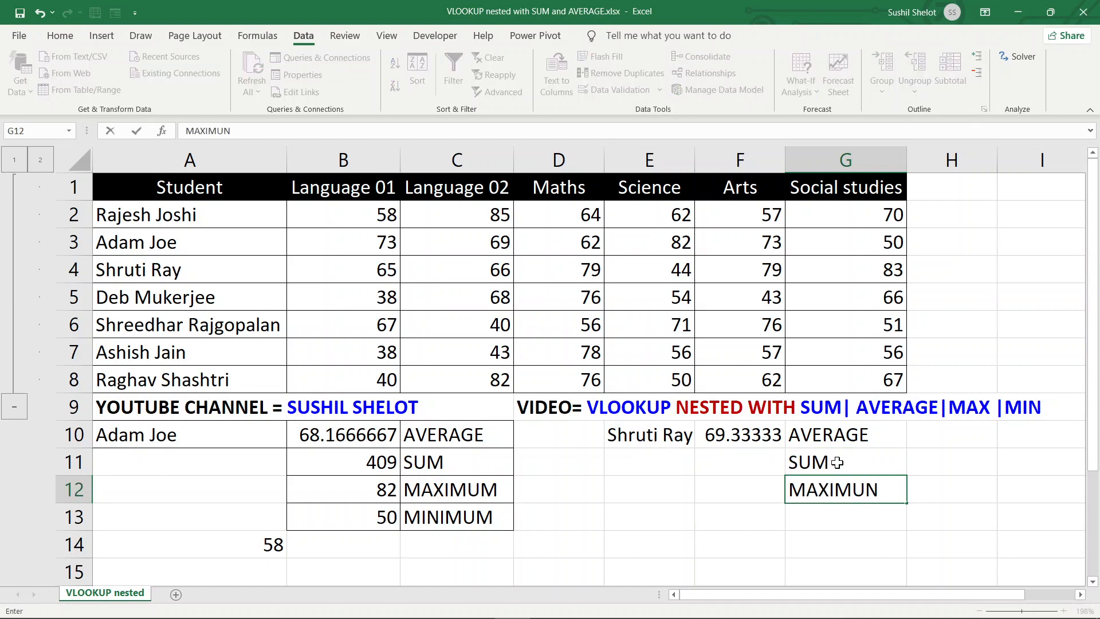
key(BackSpace)
text(MUM)
key(Return)
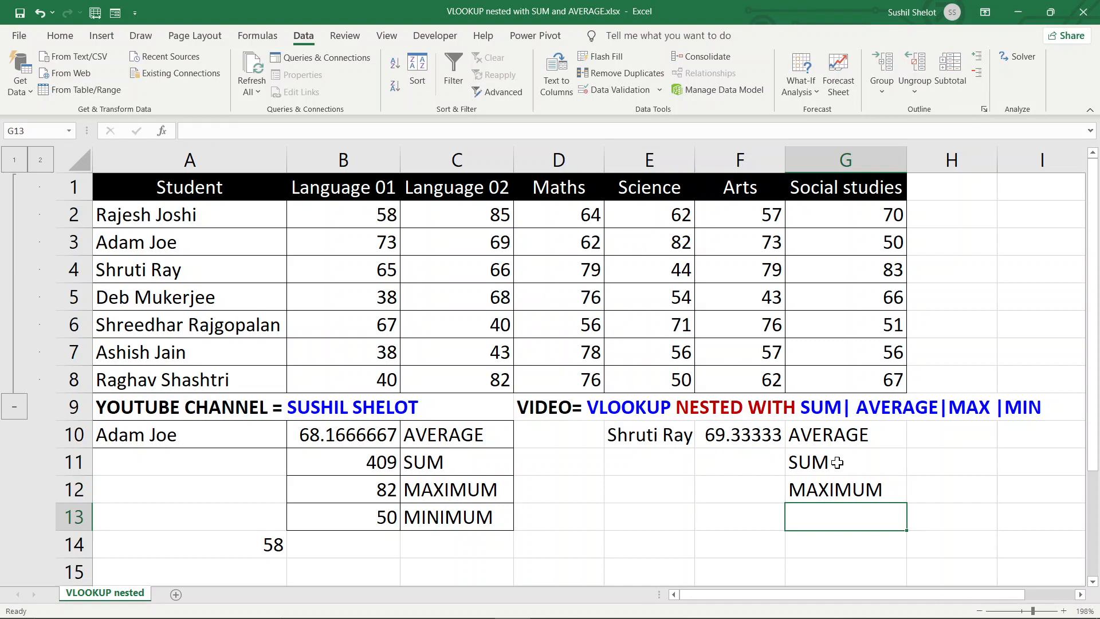
text(MINIMU)
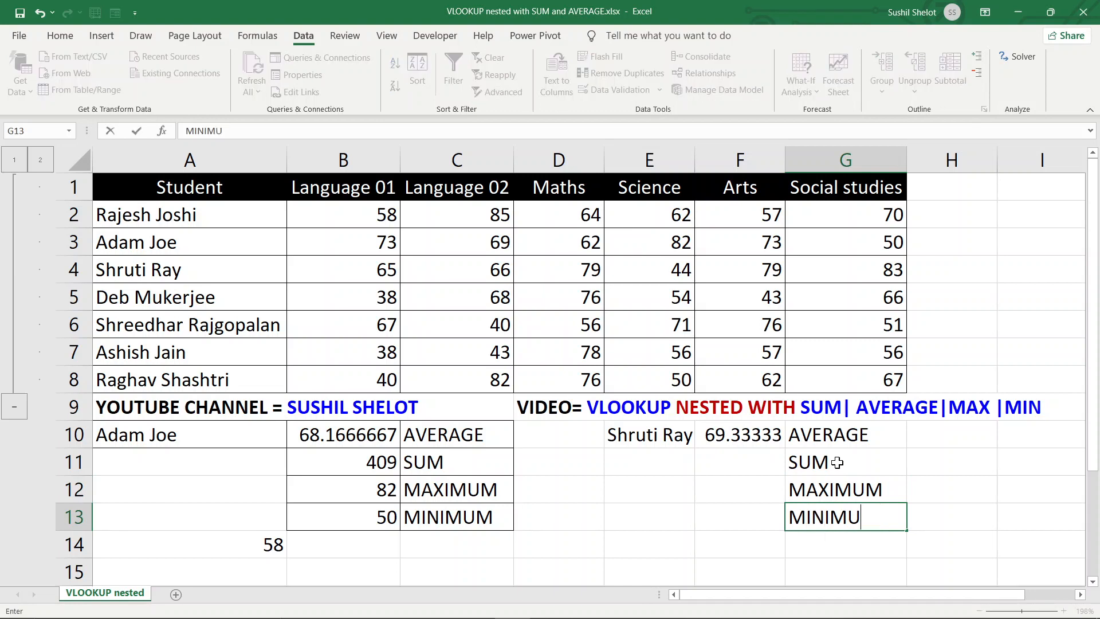
text(M)
key(Return)
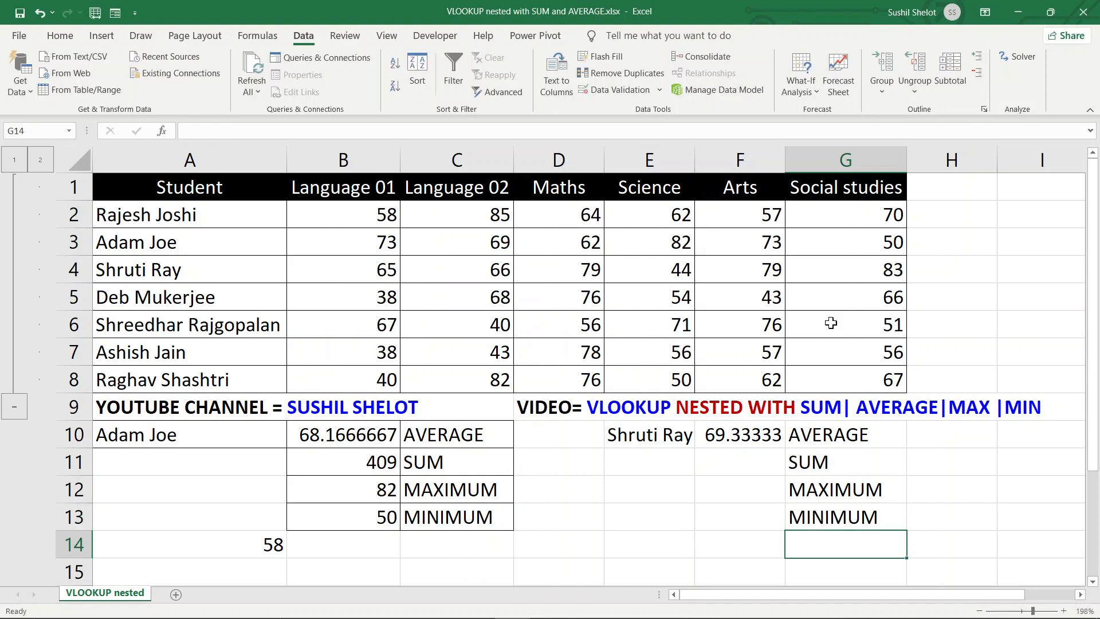
click(738, 464)
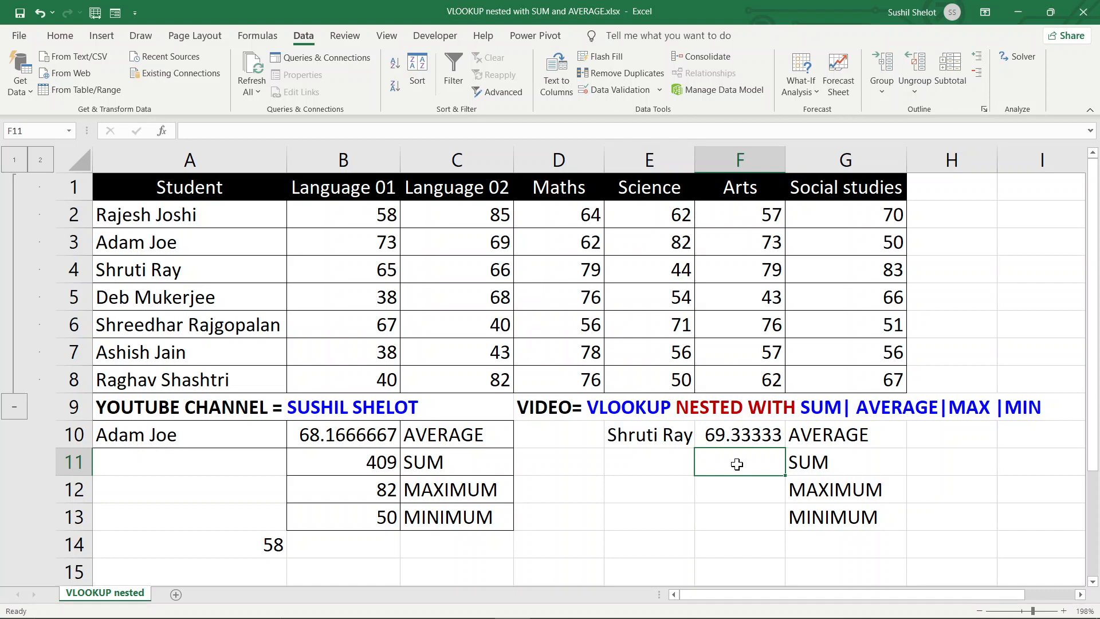
Enter the array formula =SUM(VLOOKUP(E10,A1:G8,{2,3,4,5,6,7},0)) in F11, returning 416
text(=)
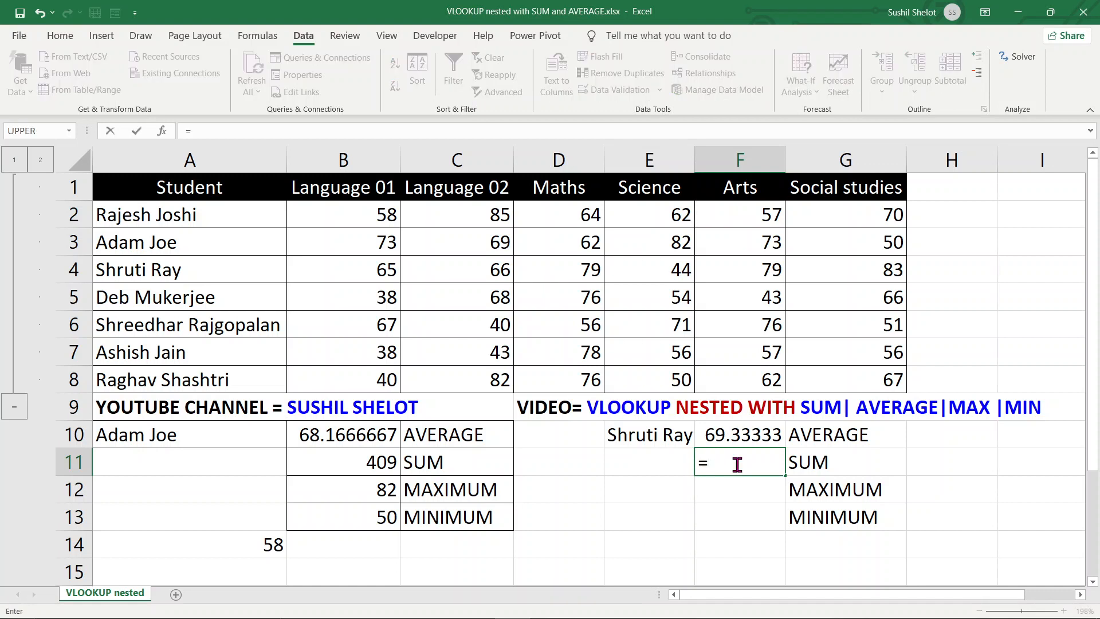
text(sum)
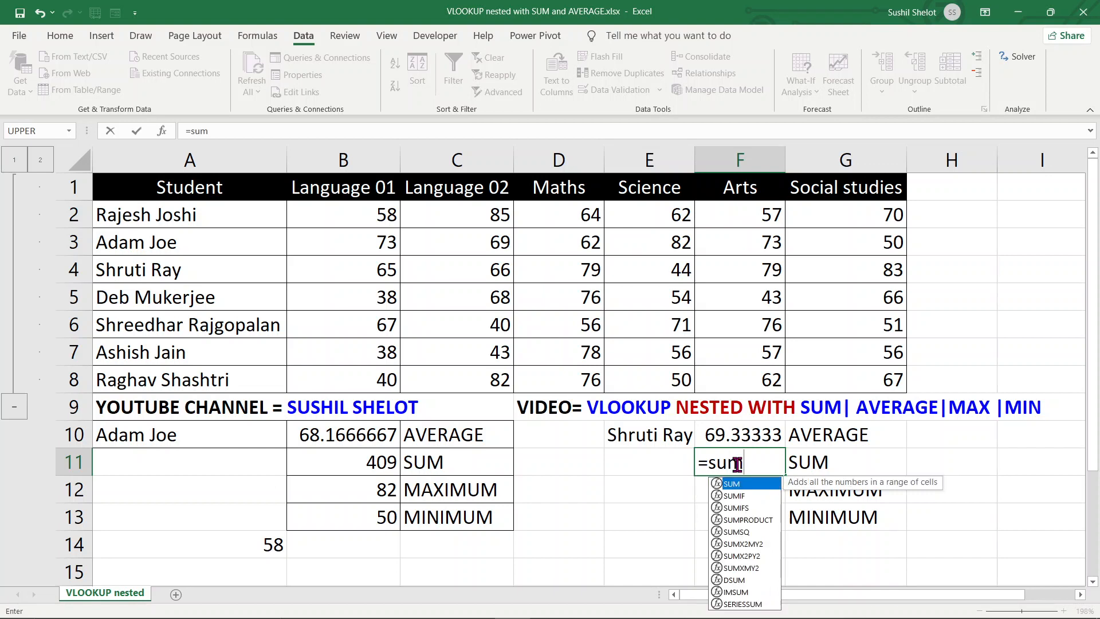
key(Tab)
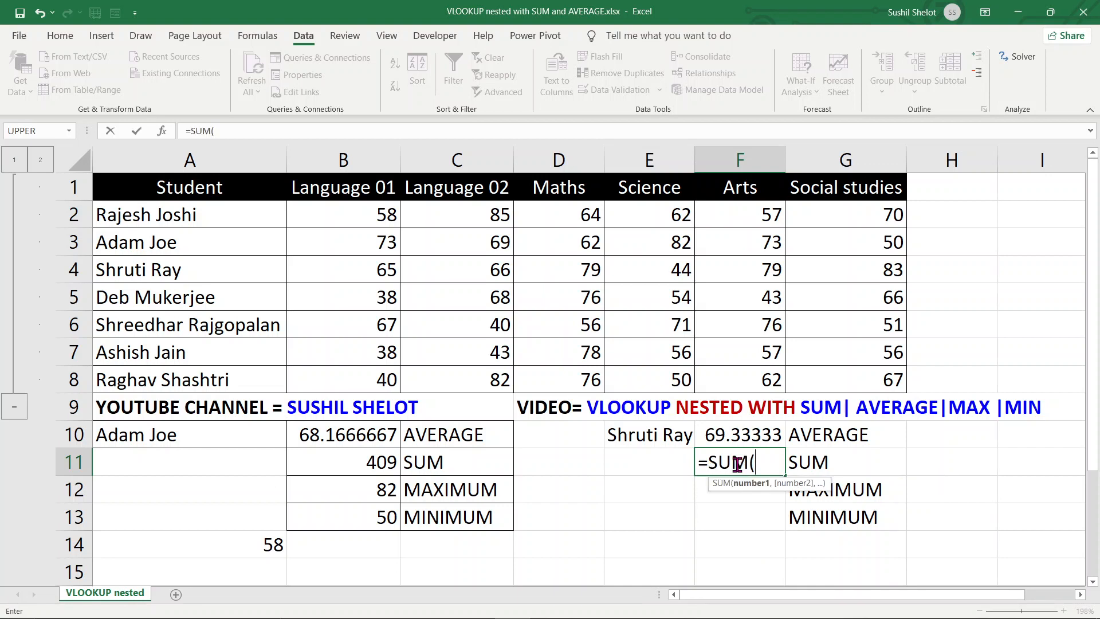
text(vloo)
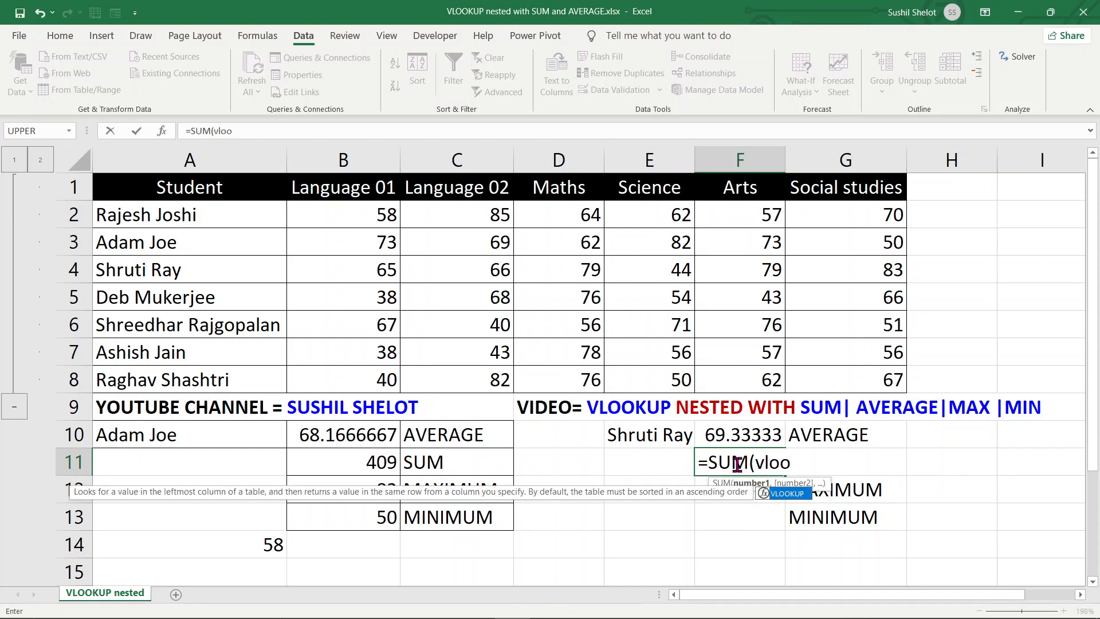
key(Tab)
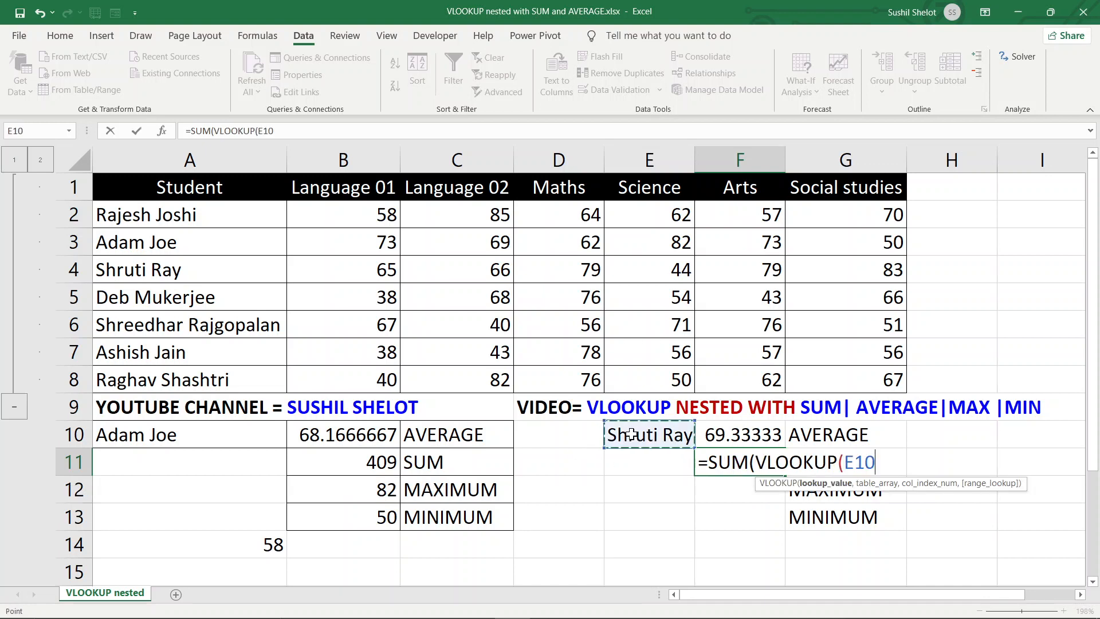
click(625, 434)
text(,)
drag(143, 182, 887, 384)
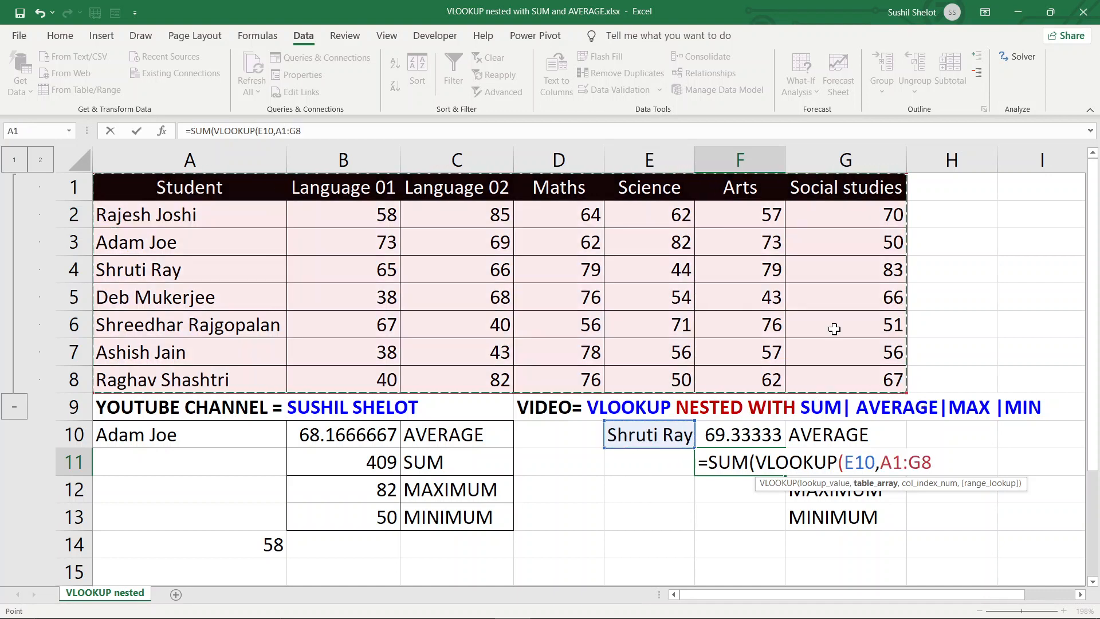
text(,)
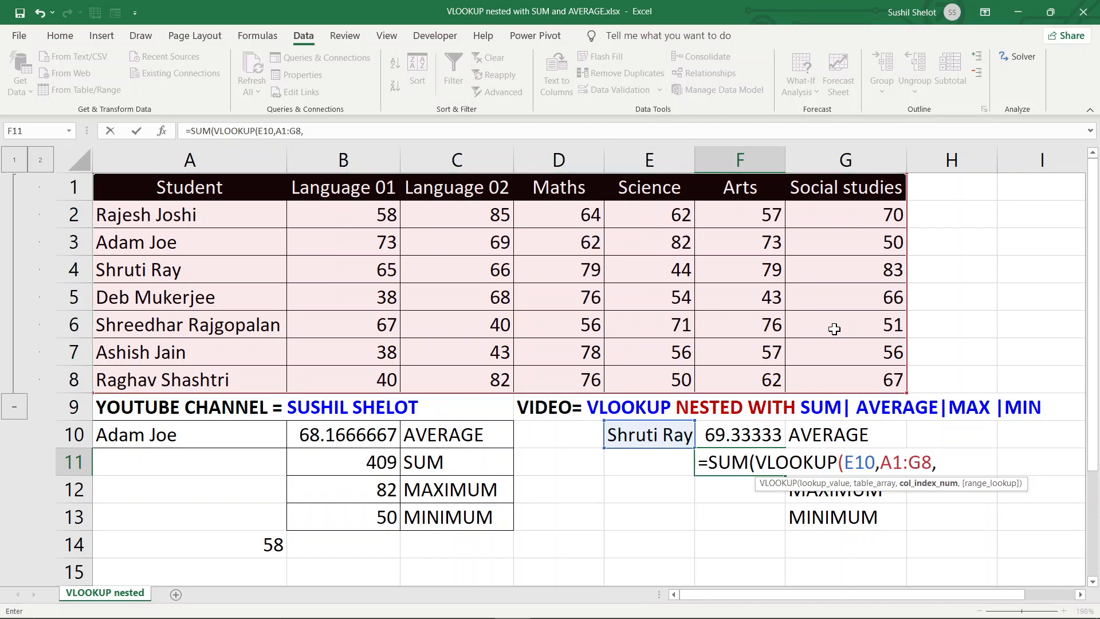
text({2,3,4,5,6,7)
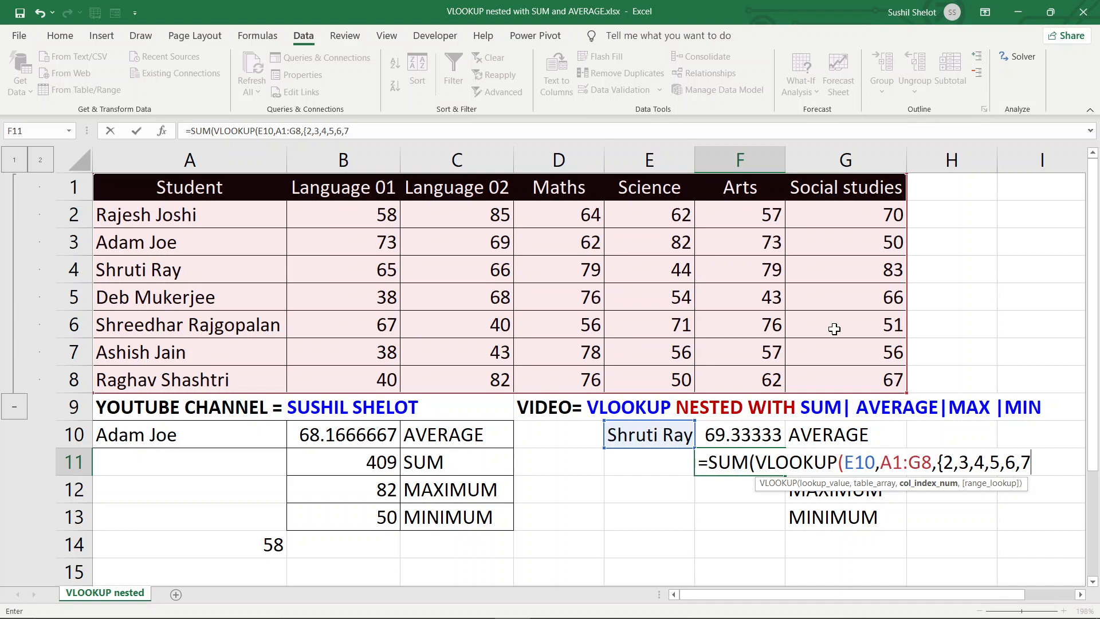
text(},0)
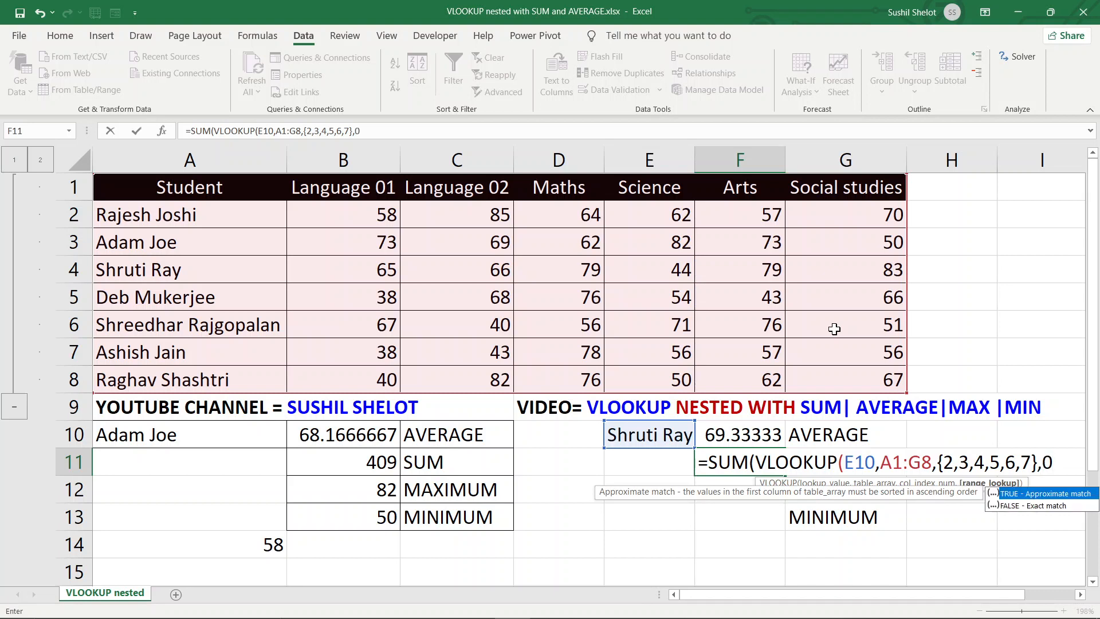
text()))
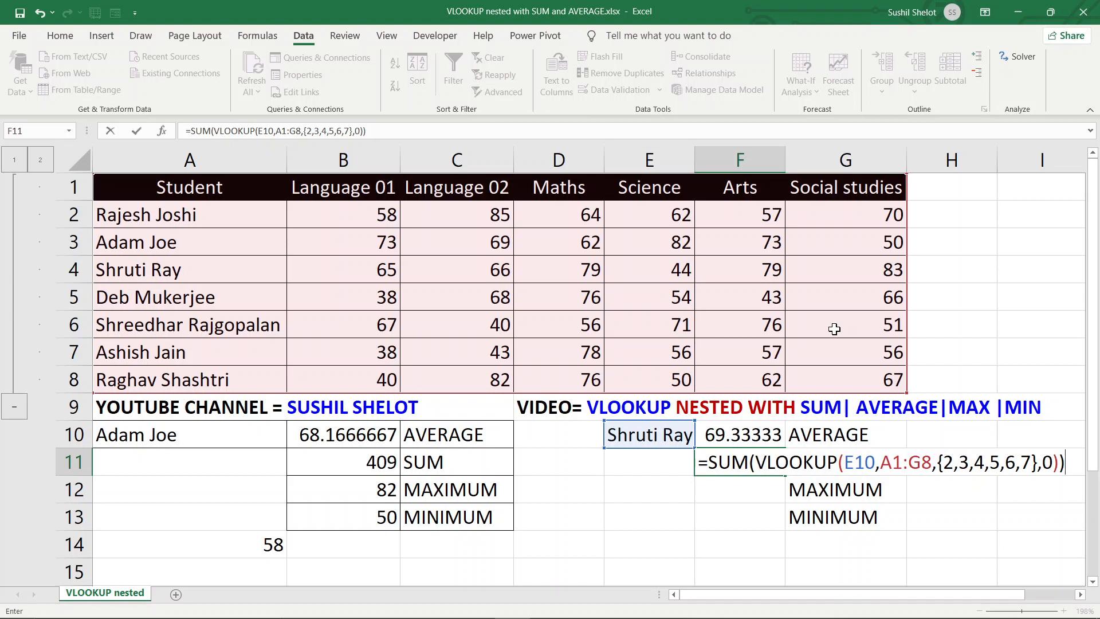
key(ctrl+shift+Return)
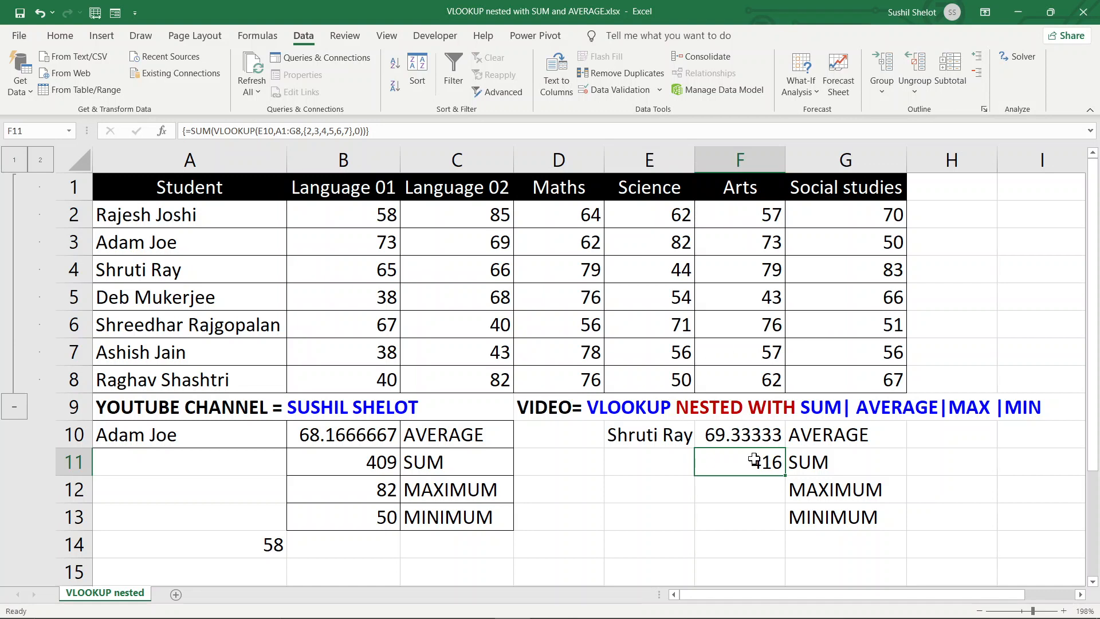
click(754, 491)
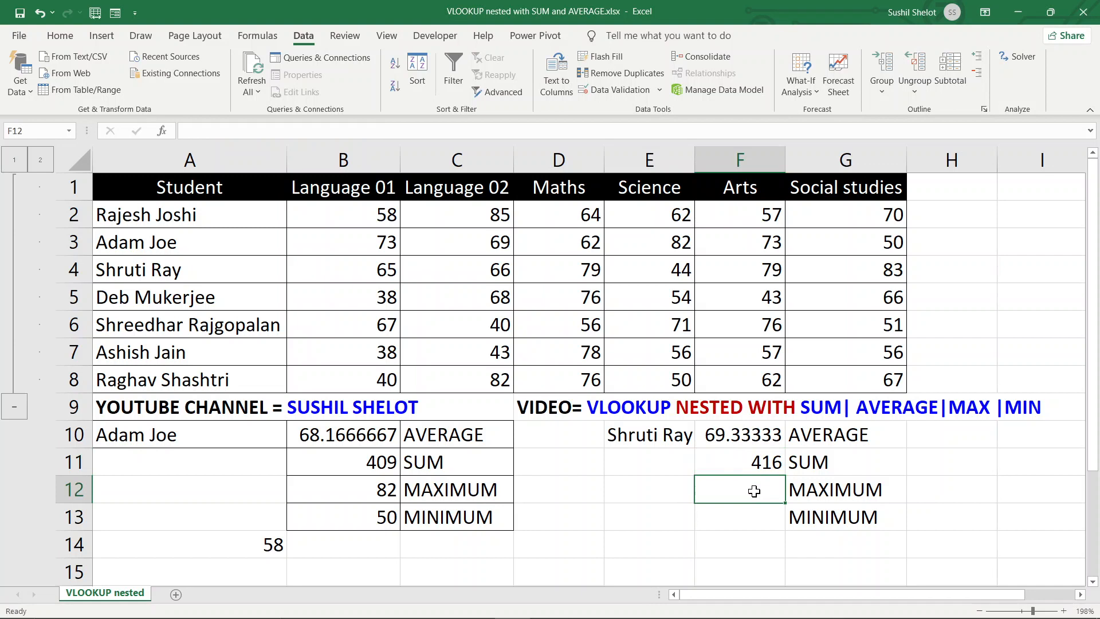
Enter =MAX(VLOOKUP(E10,A1:G8,{2,3,4,5,6,7},0)) in F12 beside MAXIMUM, showing 65
text(=)
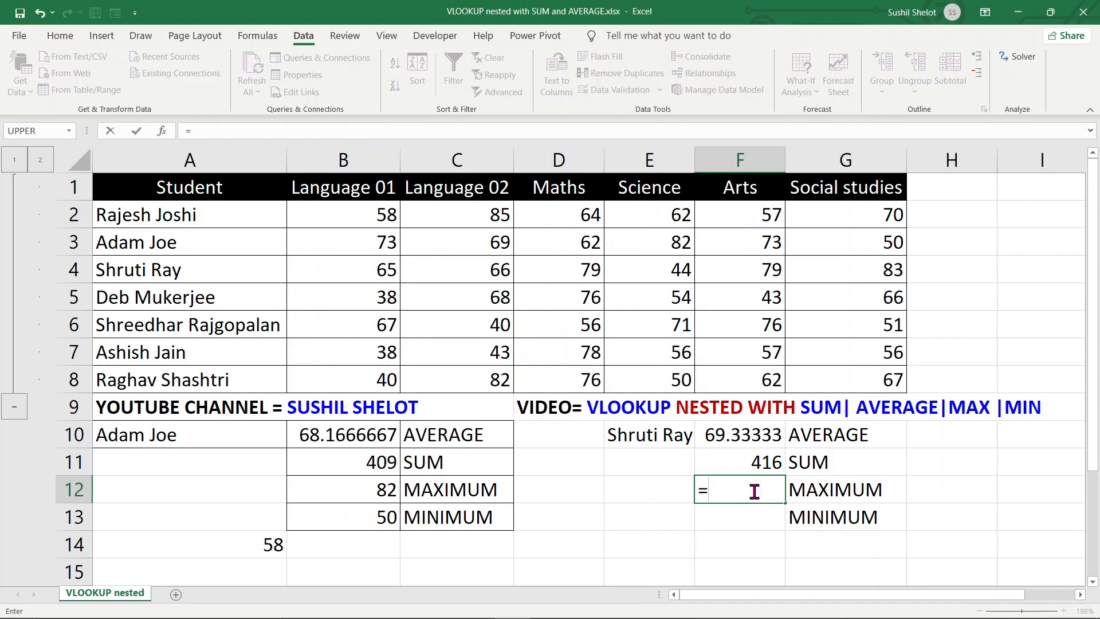
text(max)
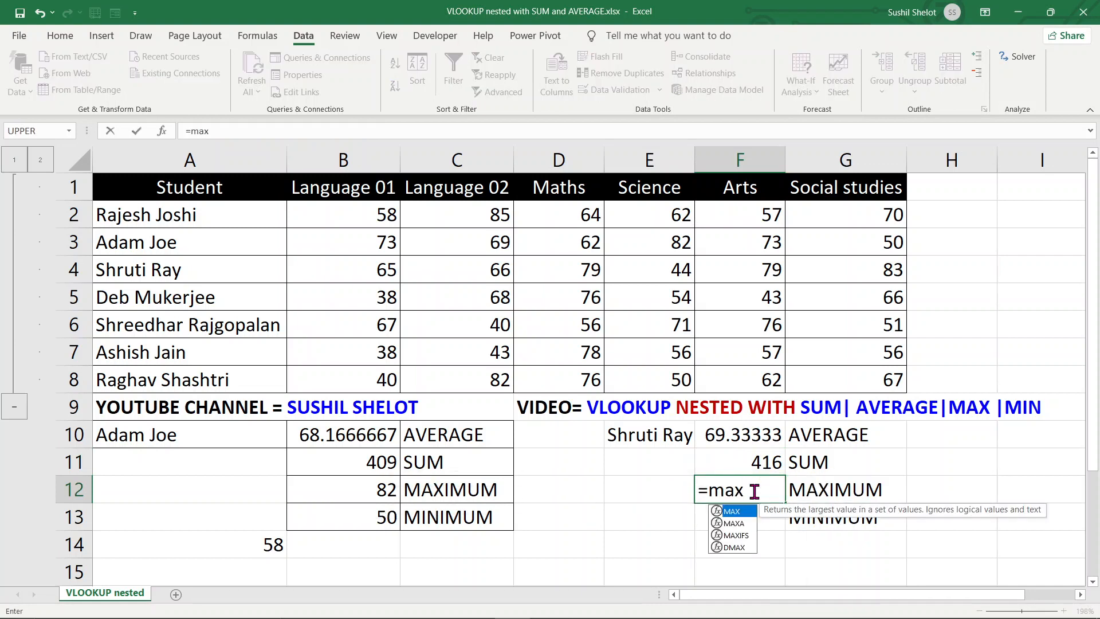
key(Tab)
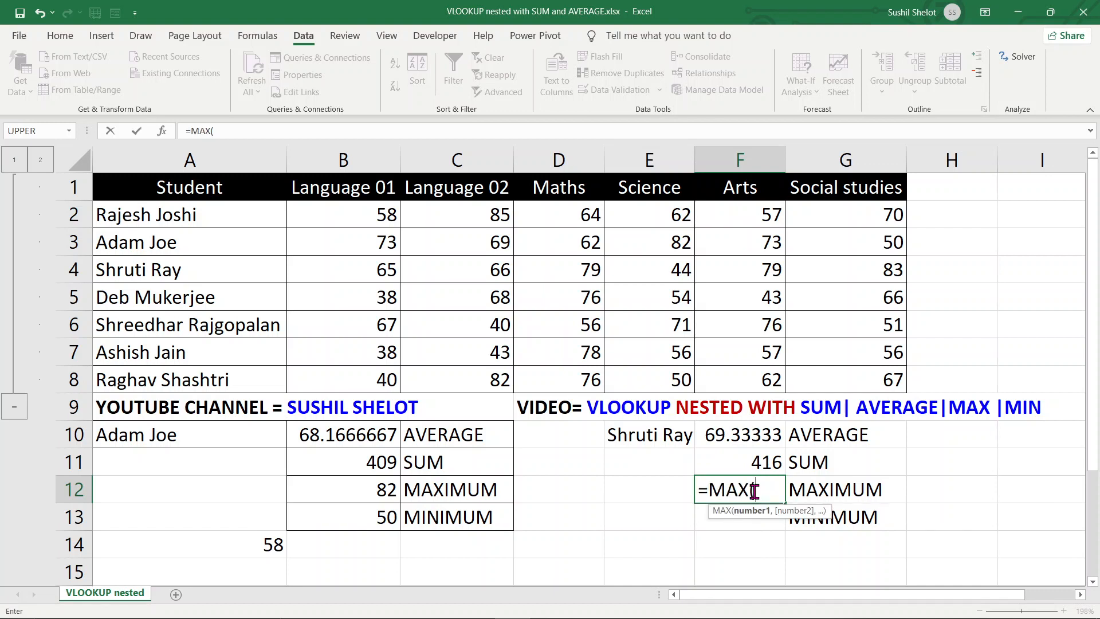
text(vl)
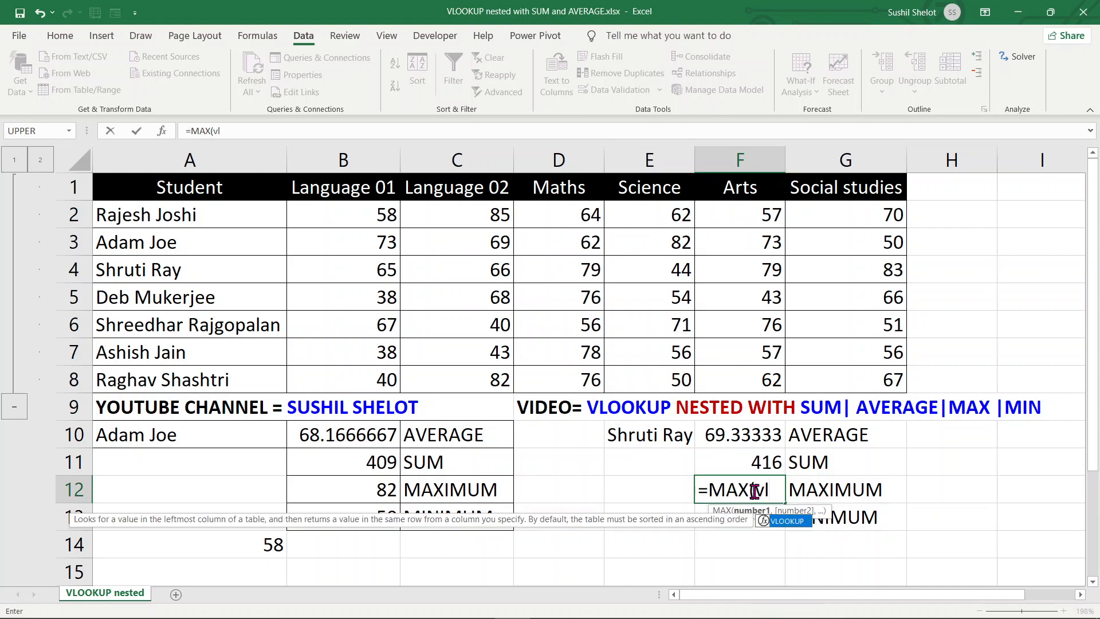
key(Tab)
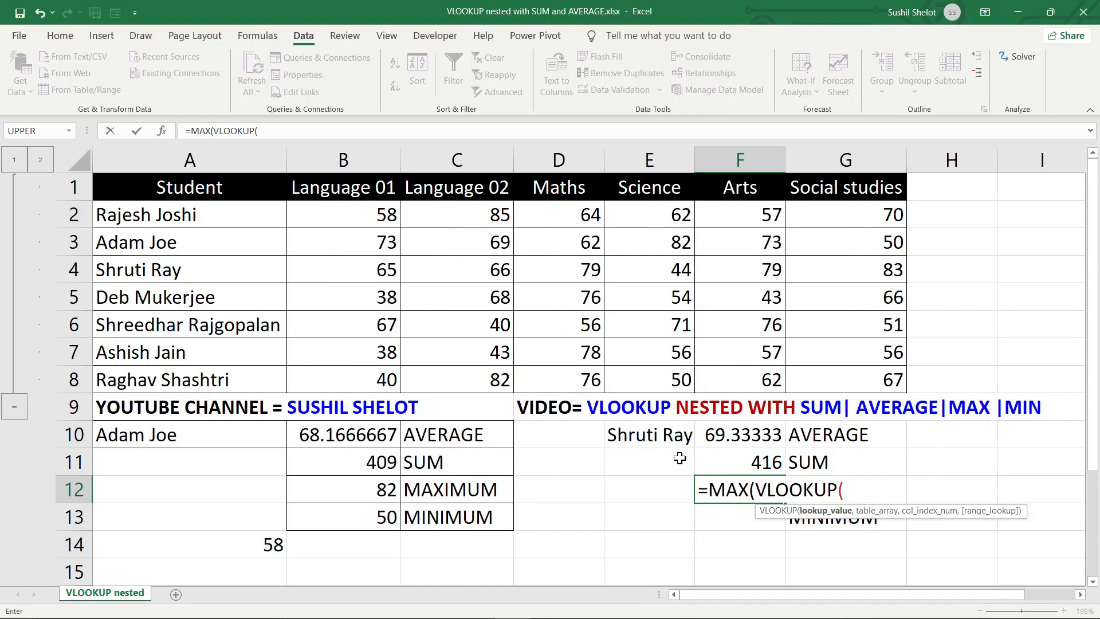
click(674, 433)
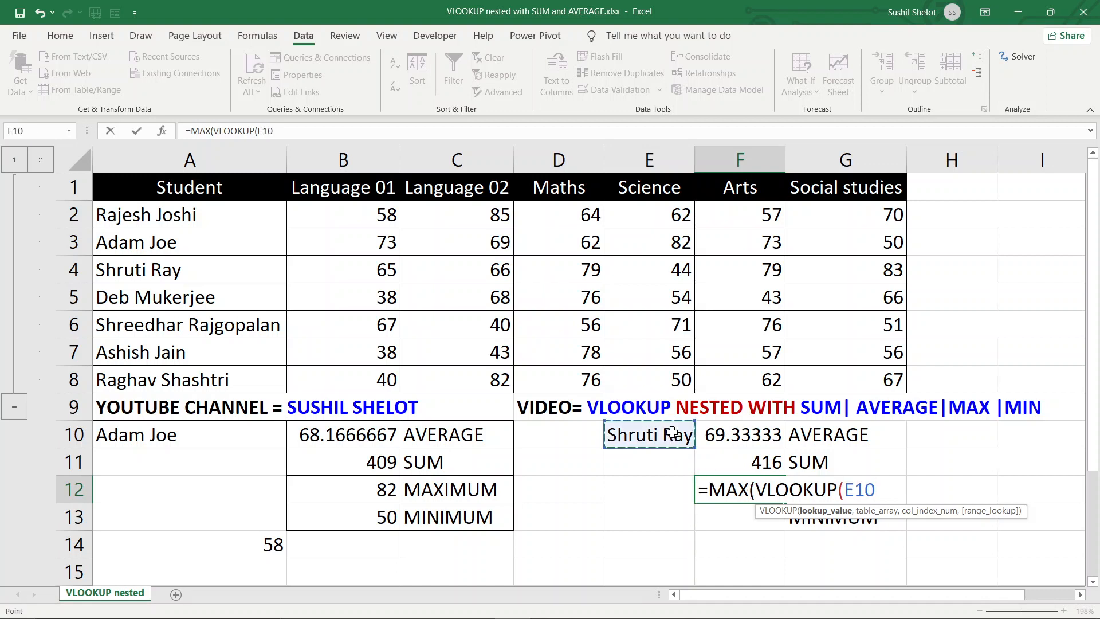
text(,)
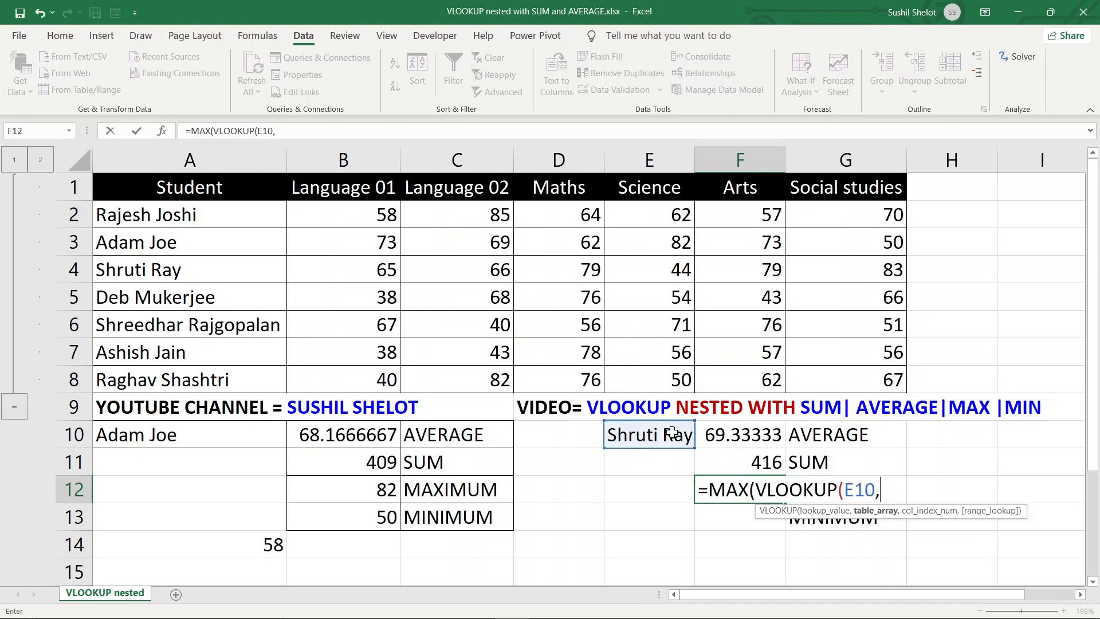
drag(193, 191, 873, 373)
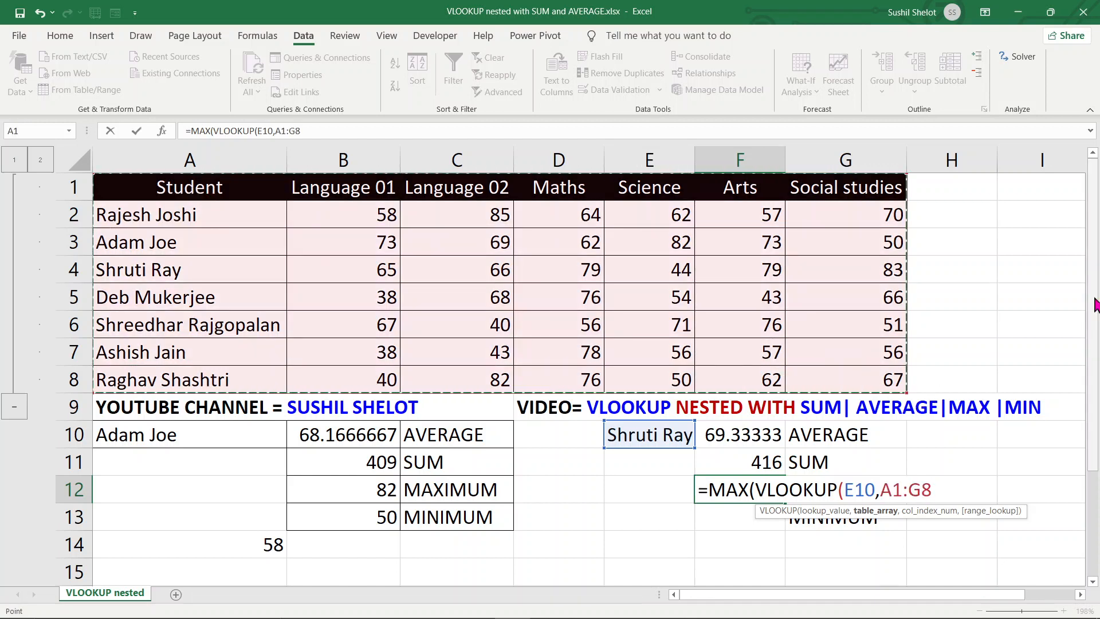
text(,)
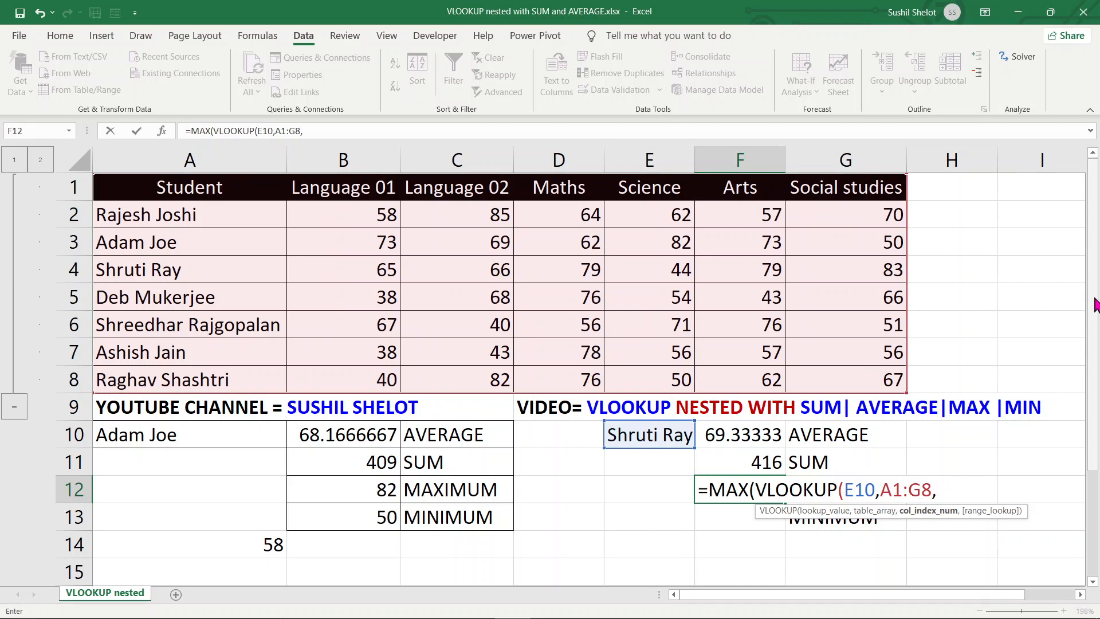
text({2,3,4,5,6,)
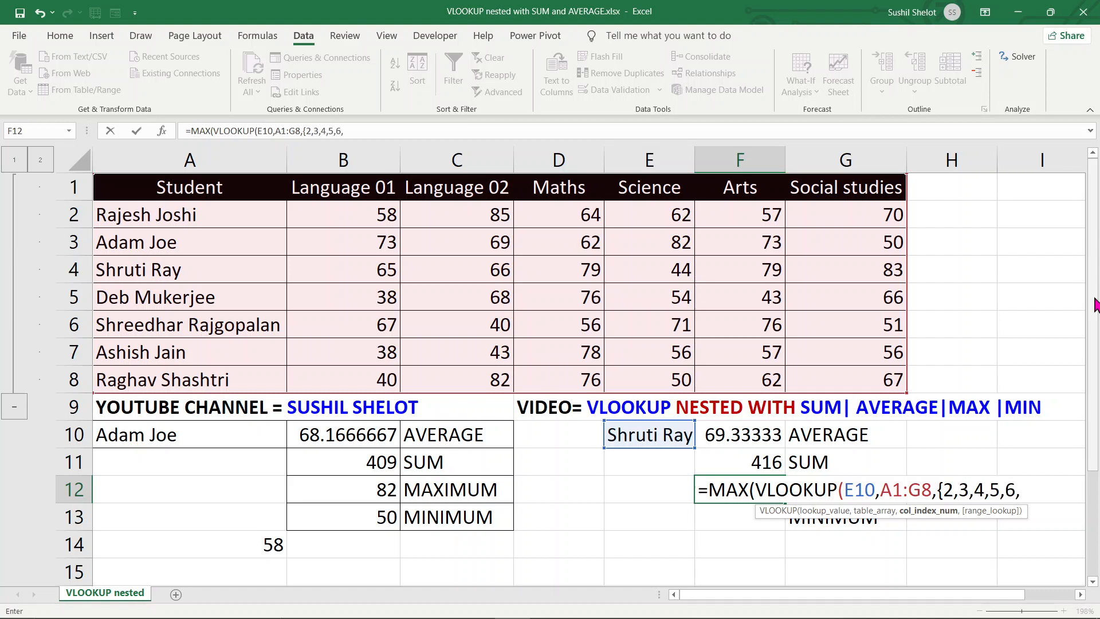
text(7},)
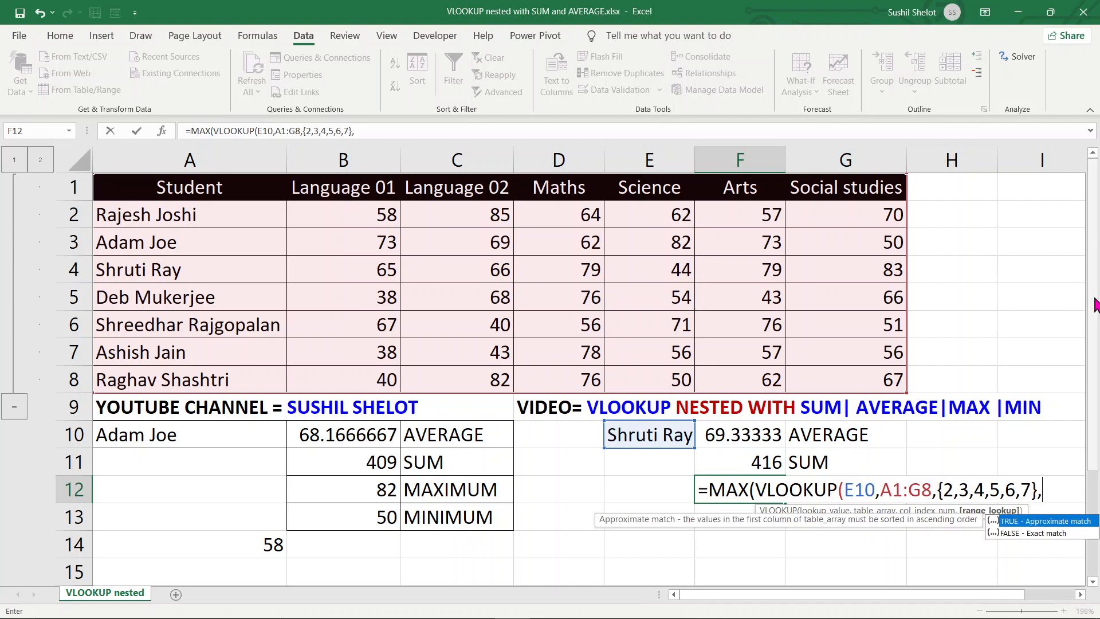
text(0)))
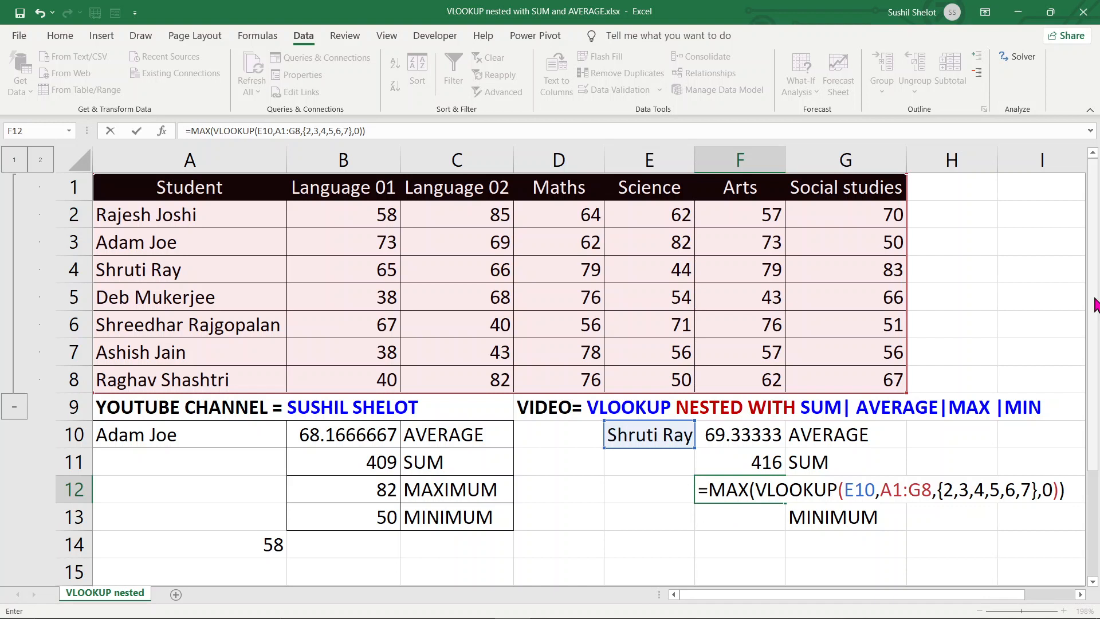
key(Return)
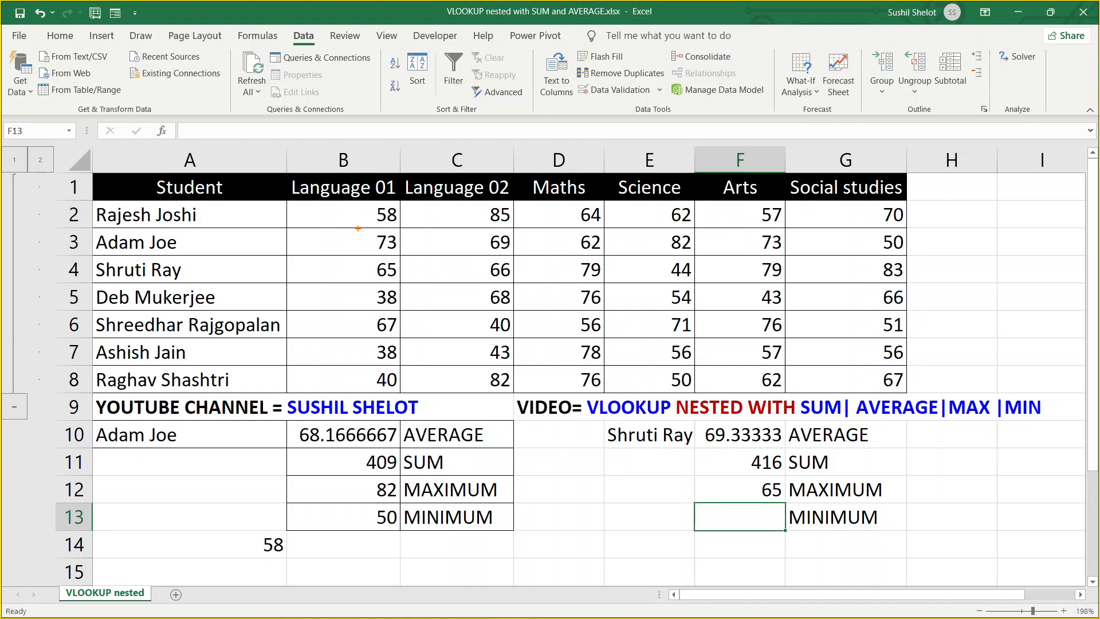
drag(358, 228, 408, 258)
key(Escape)
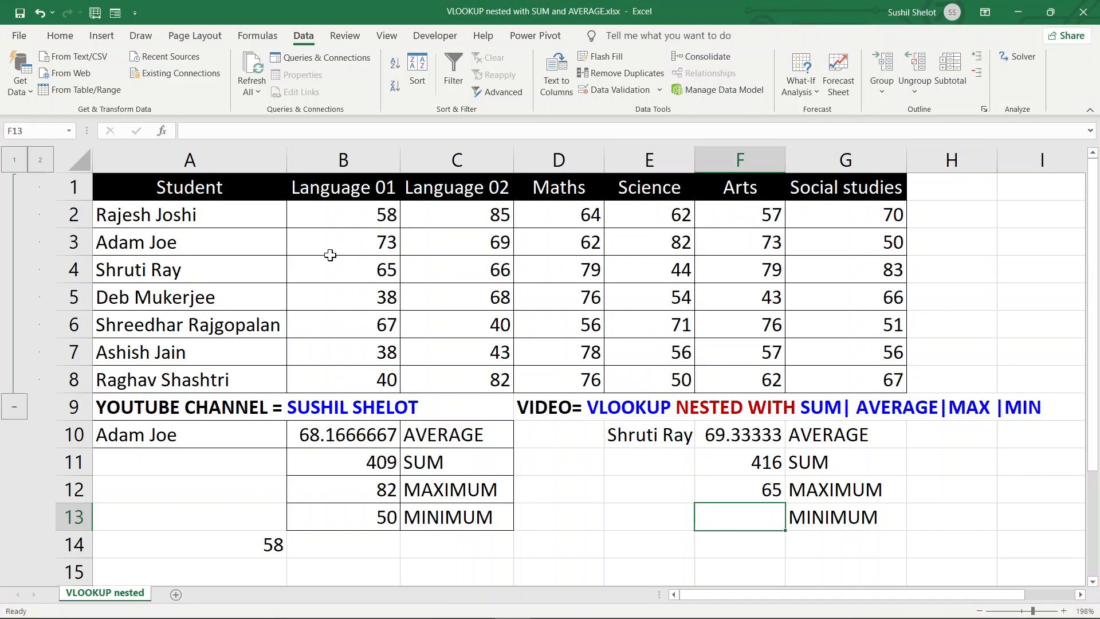
key(ctrl+2)
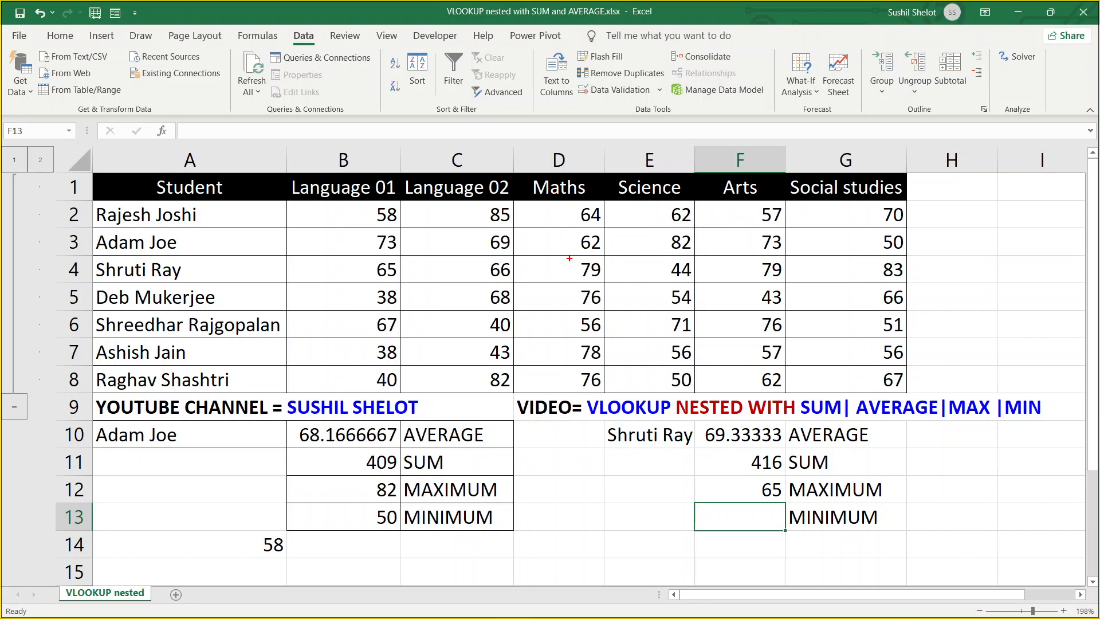
drag(571, 256, 613, 285)
drag(367, 257, 407, 288)
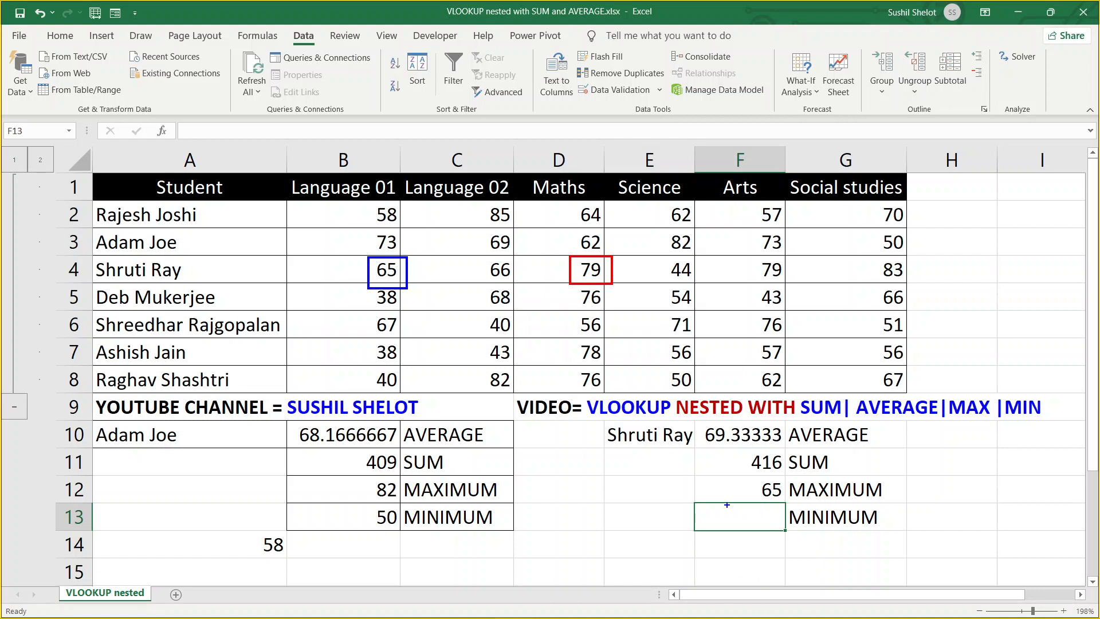
mouse_move(391, 135)
mouse_down()
mouse_move(370, 164)
mouse_move(368, 148)
mouse_move(382, 164)
mouse_up()
mouse_move(407, 273)
mouse_down()
mouse_move(745, 492)
mouse_move(714, 493)
mouse_up()
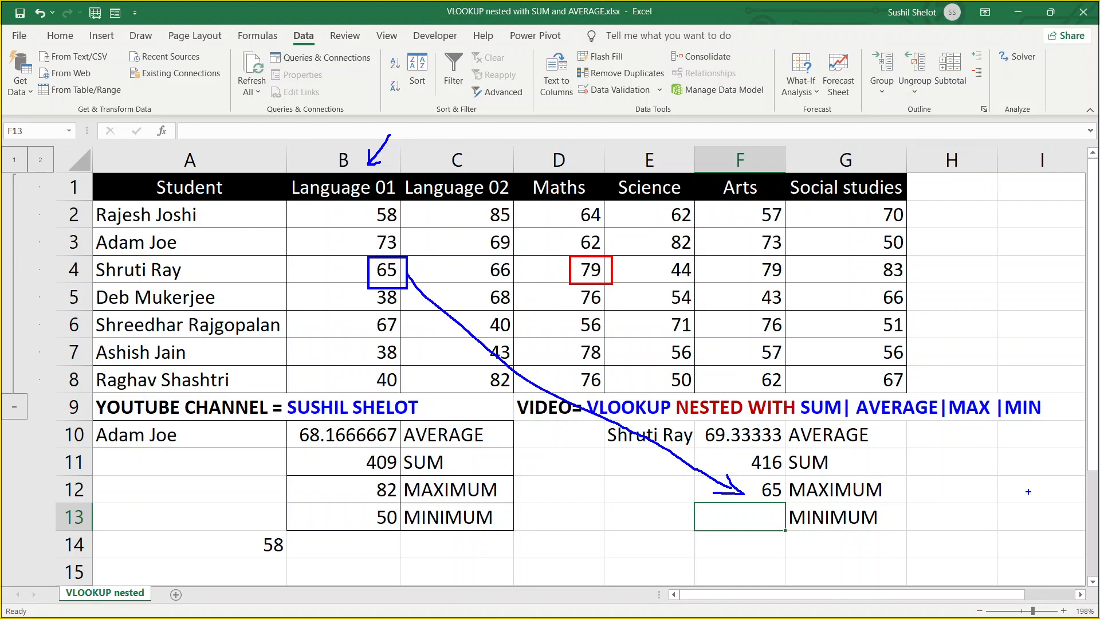
key(Escape)
click(780, 492)
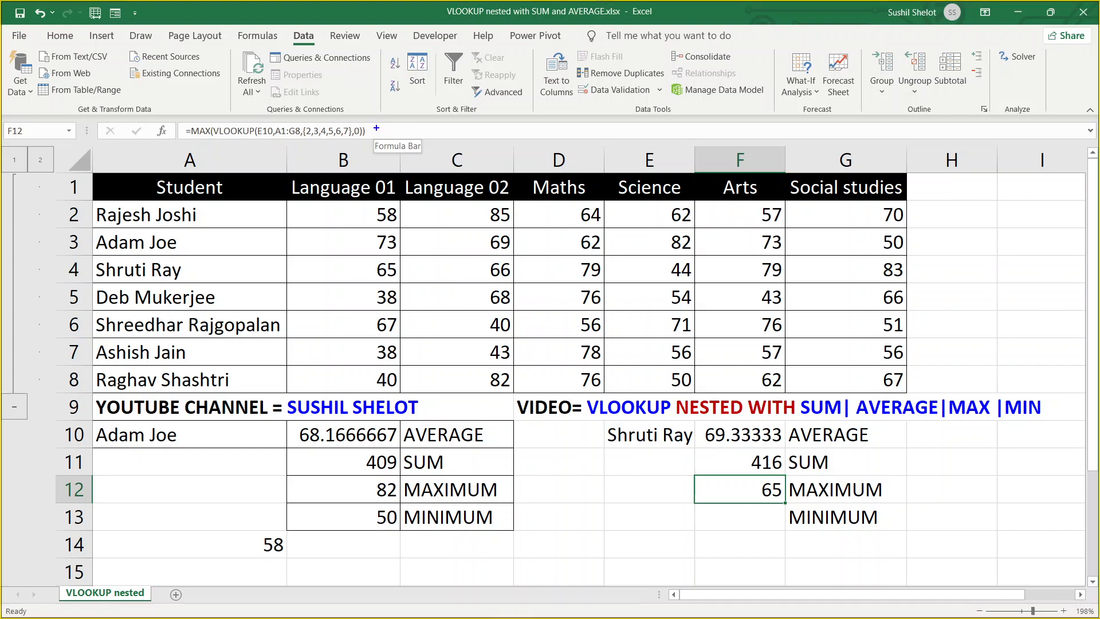
Re-commit the F12 MAX formula as an array formula so it returns 83
drag(367, 128, 397, 106)
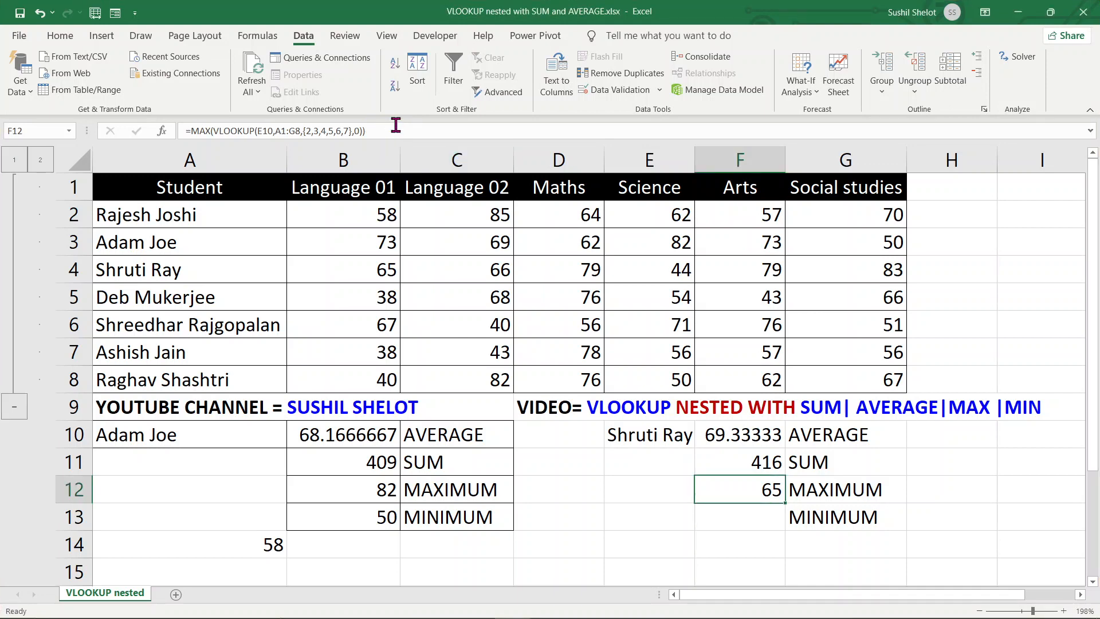
click(395, 125)
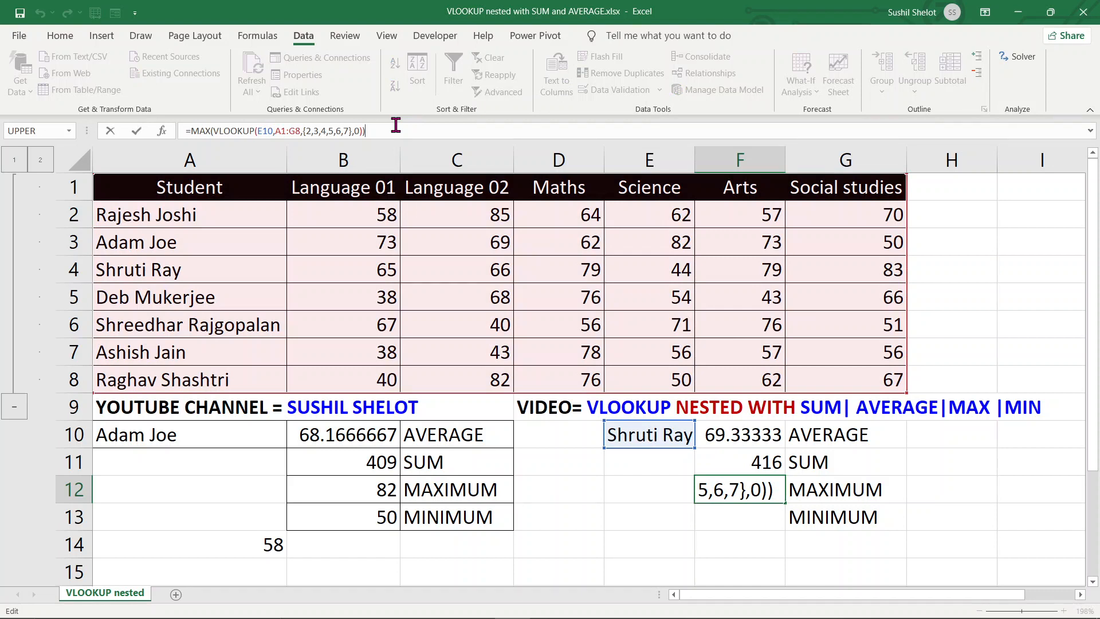
key(ctrl+shift+Return)
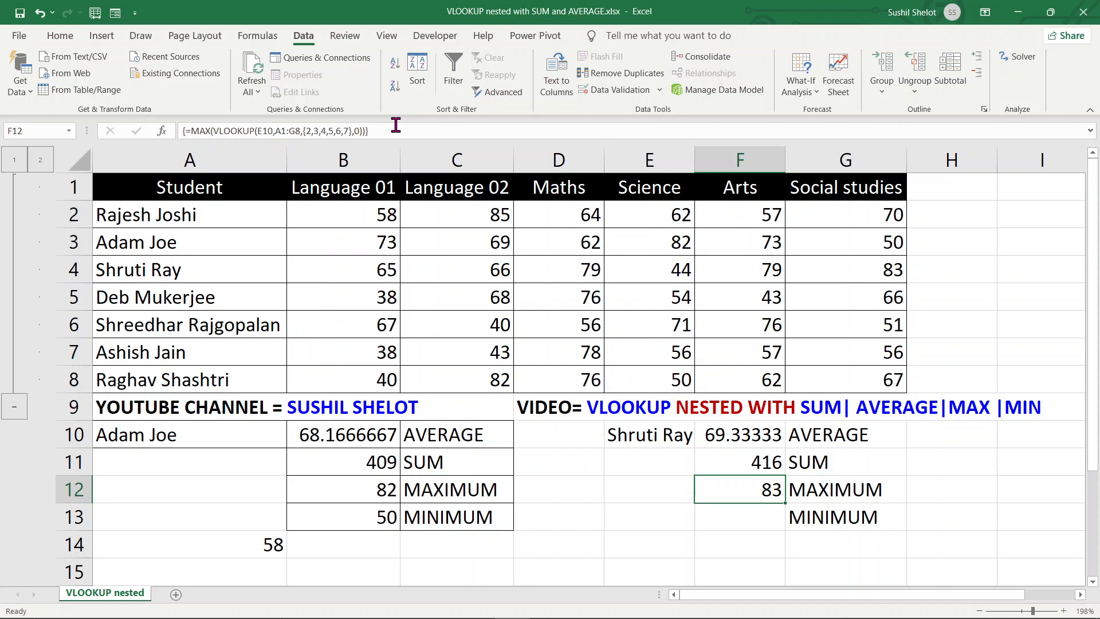
click(731, 521)
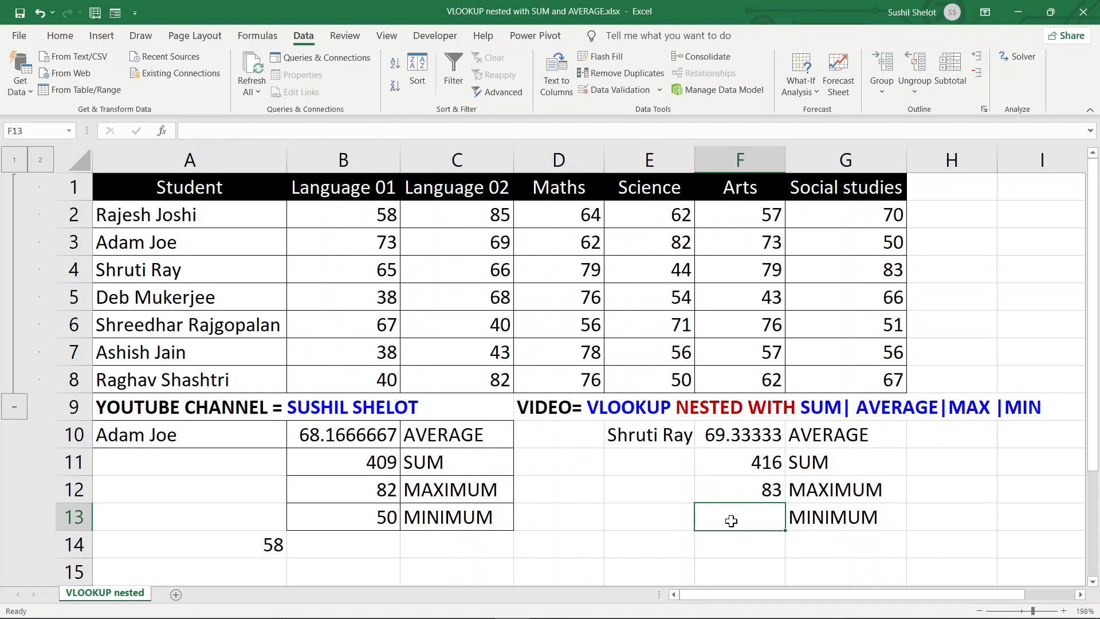
Enter the array formula =MIN(VLOOKUP(E10,A1:G8,{2,3,4,5,6,7},0)) in F13, returning 44
text(=min)
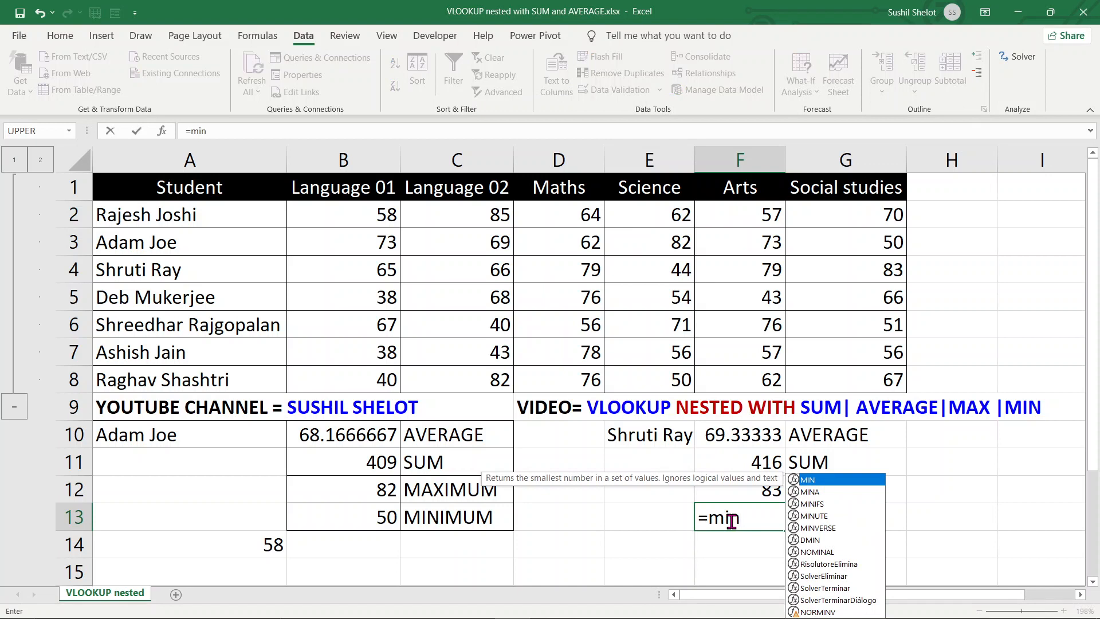
key(Tab)
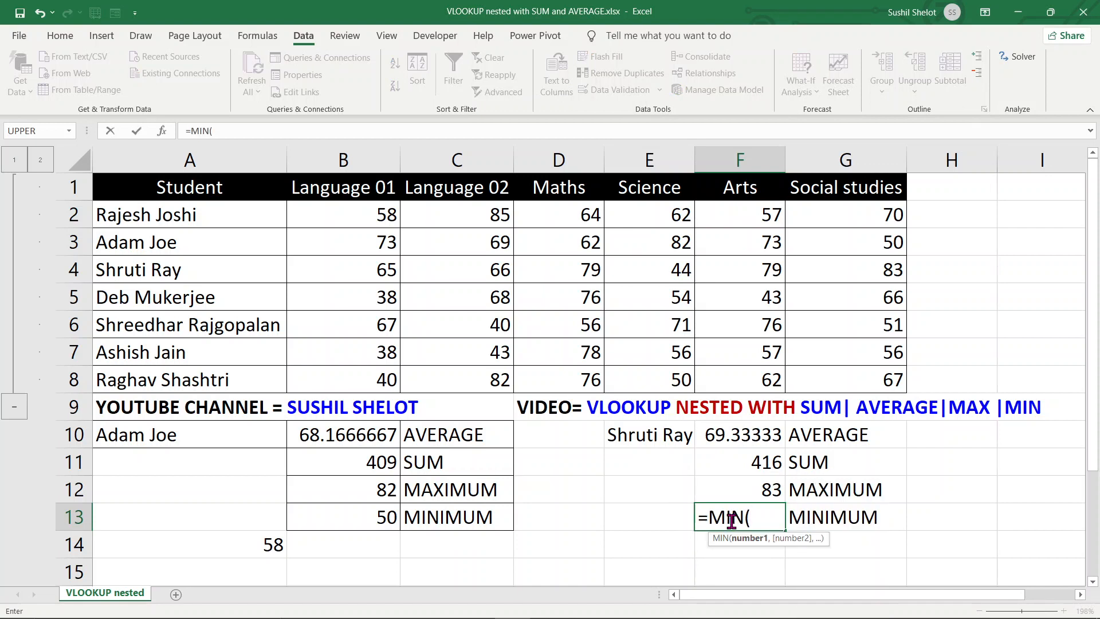
text(vl)
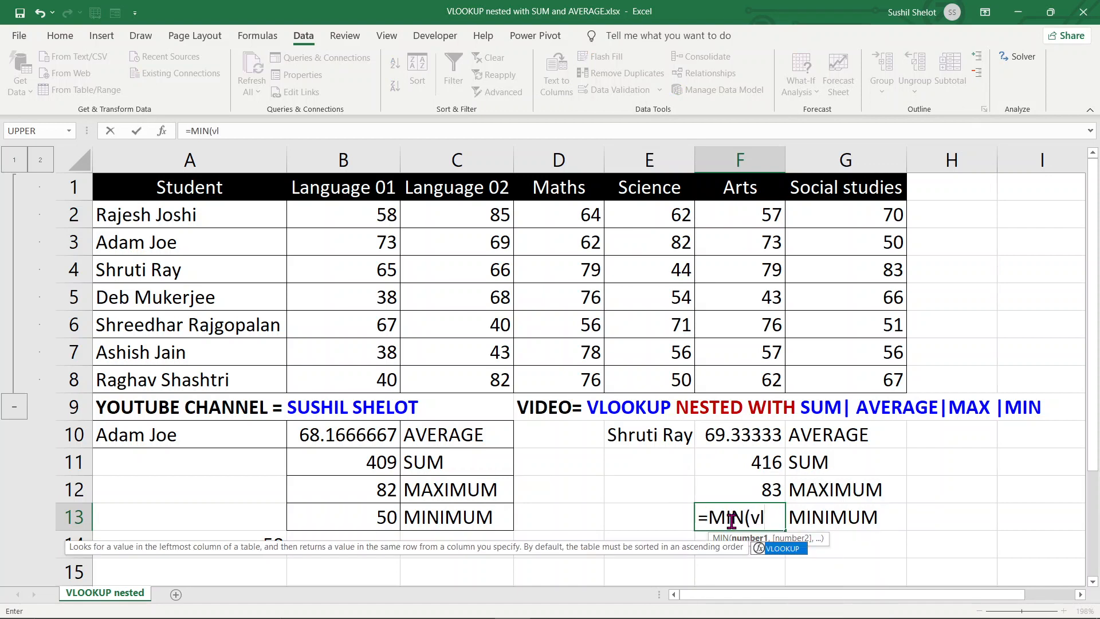
key(Tab)
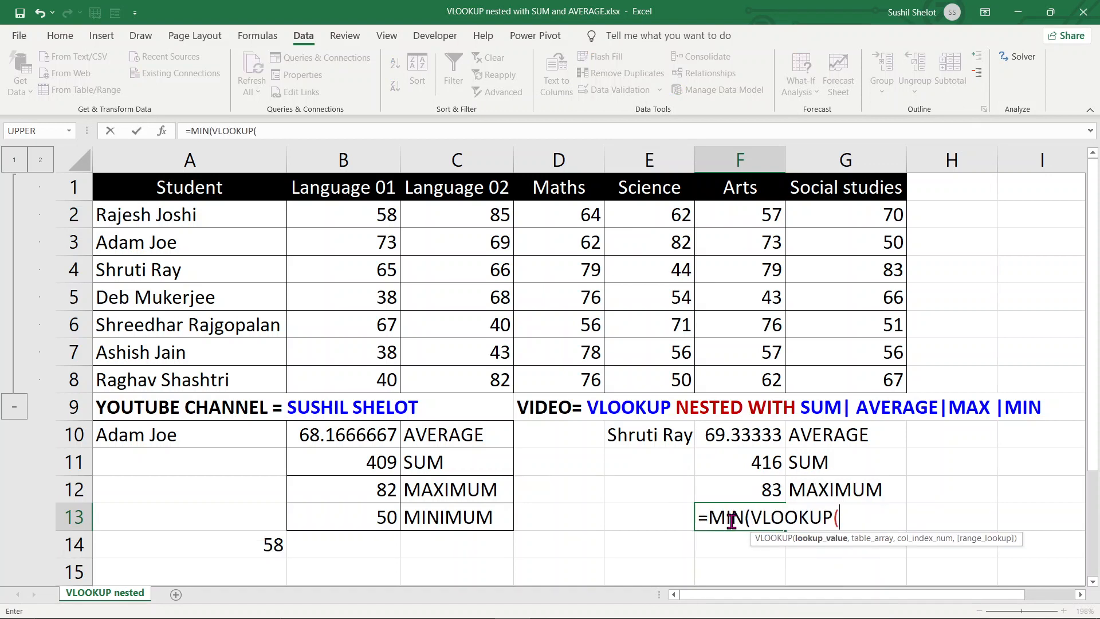
click(671, 435)
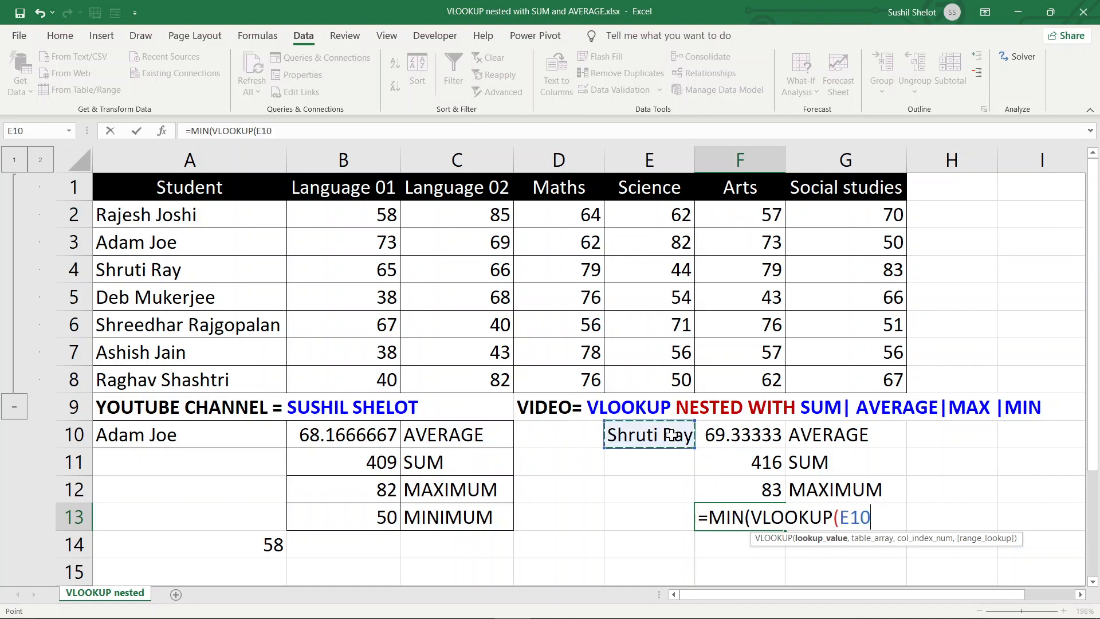
text(,)
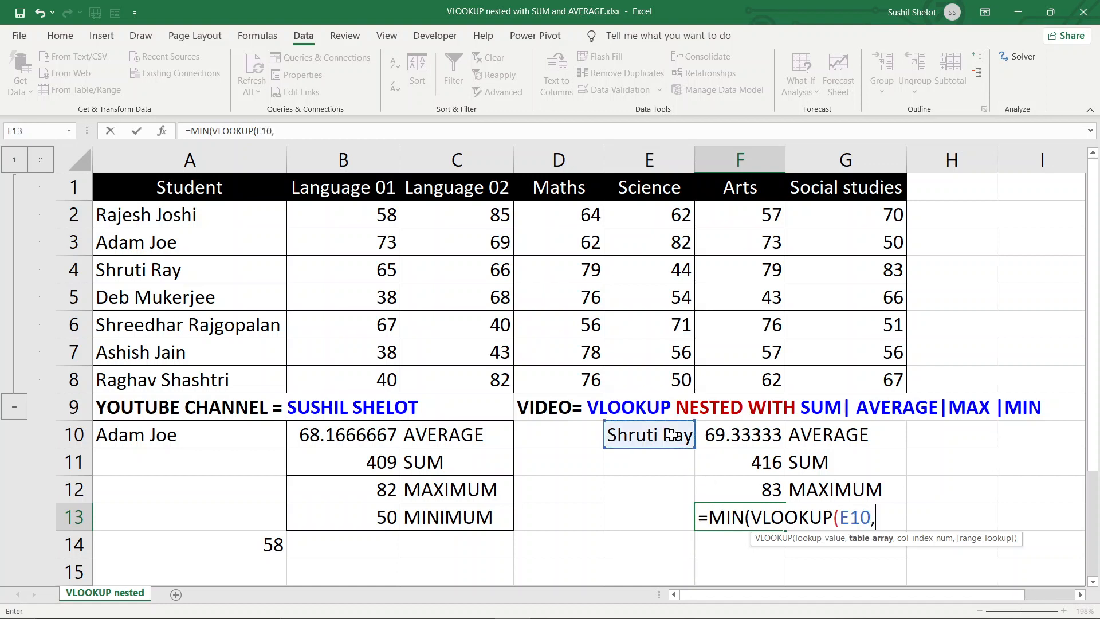
drag(204, 187, 876, 377)
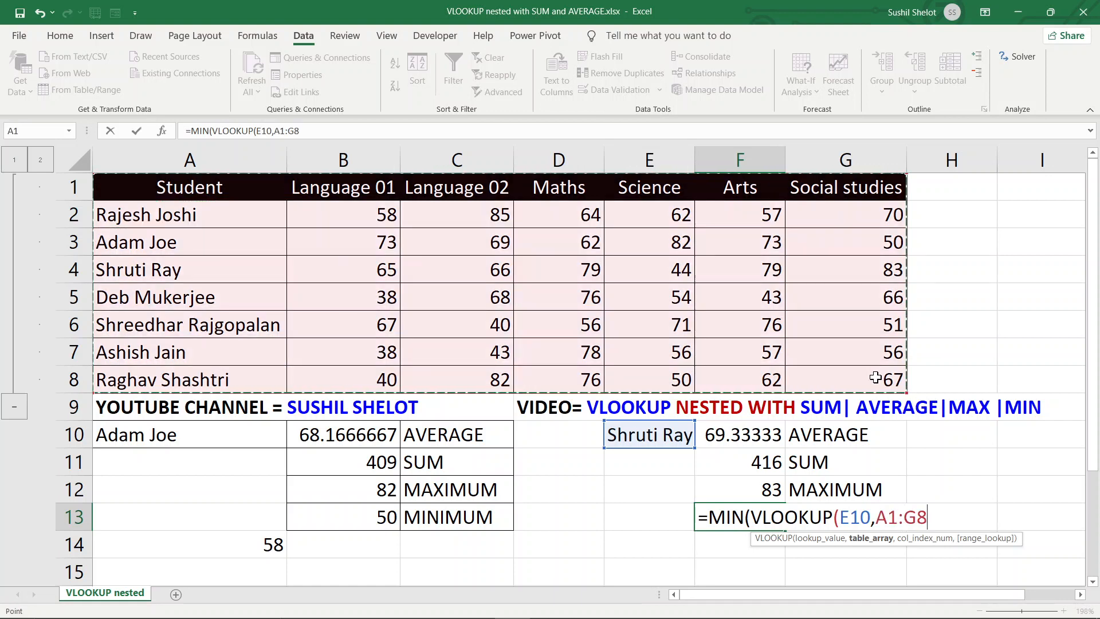
text(,)
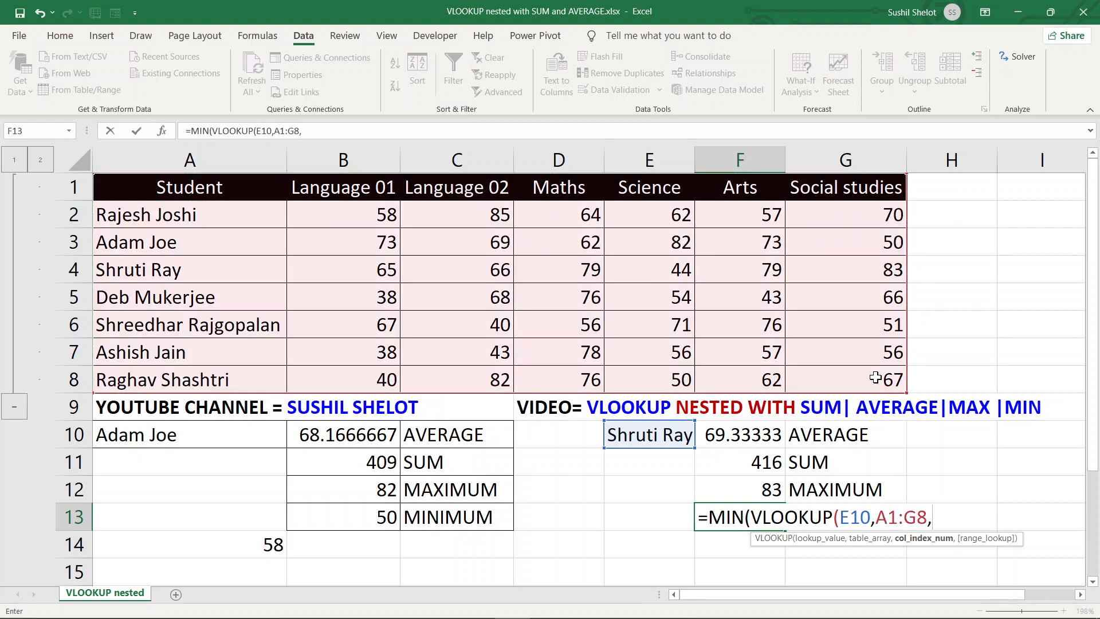
text({2,3,4,5,6,7)
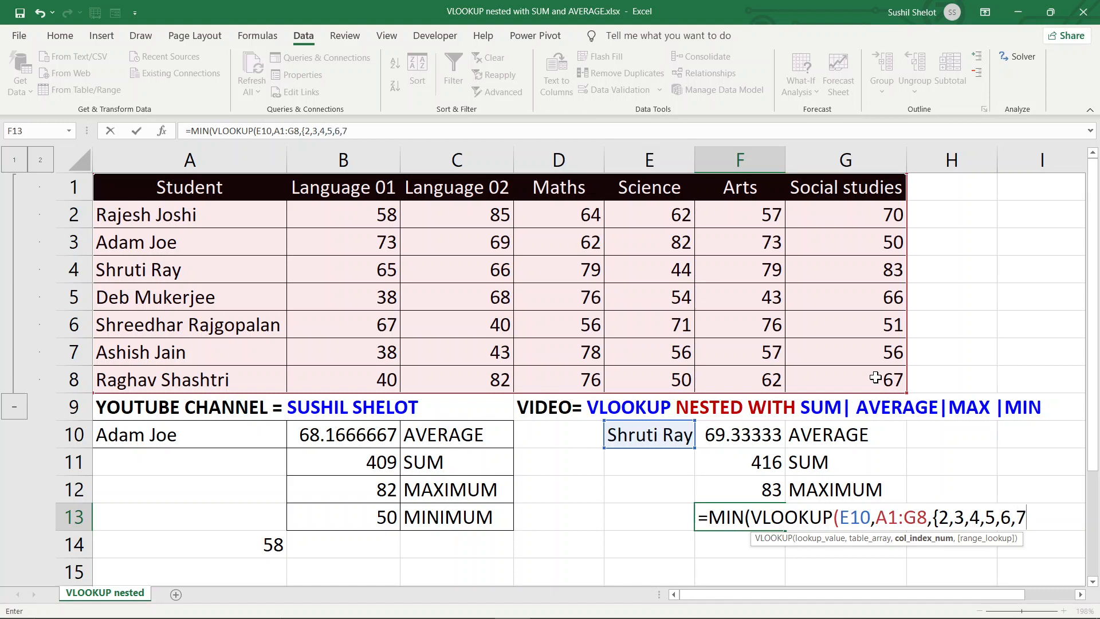
text(})
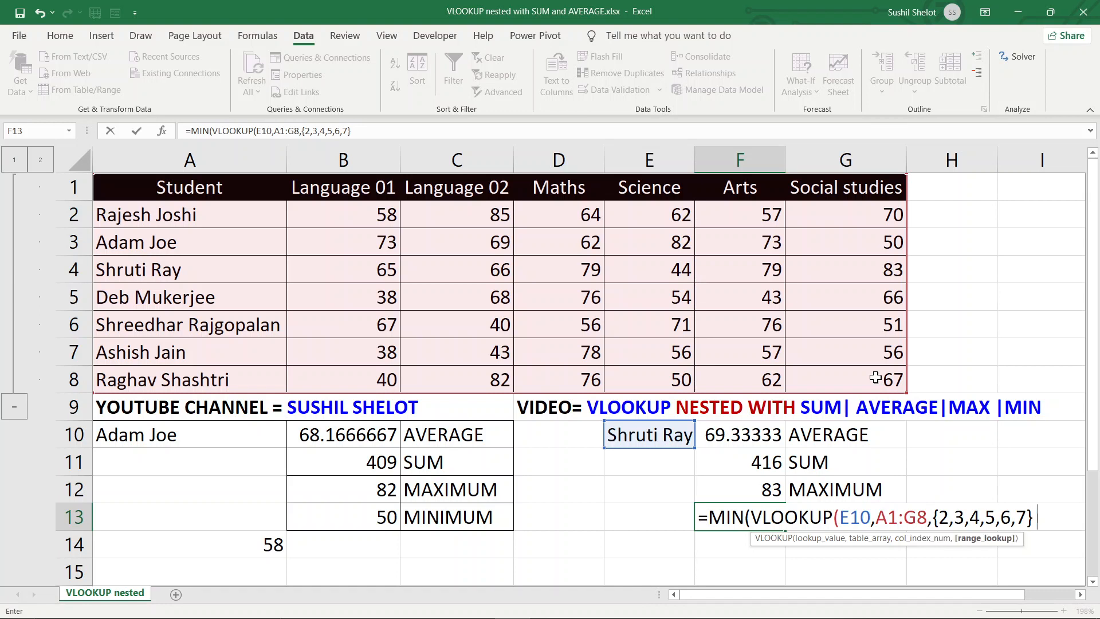
text(,0)))
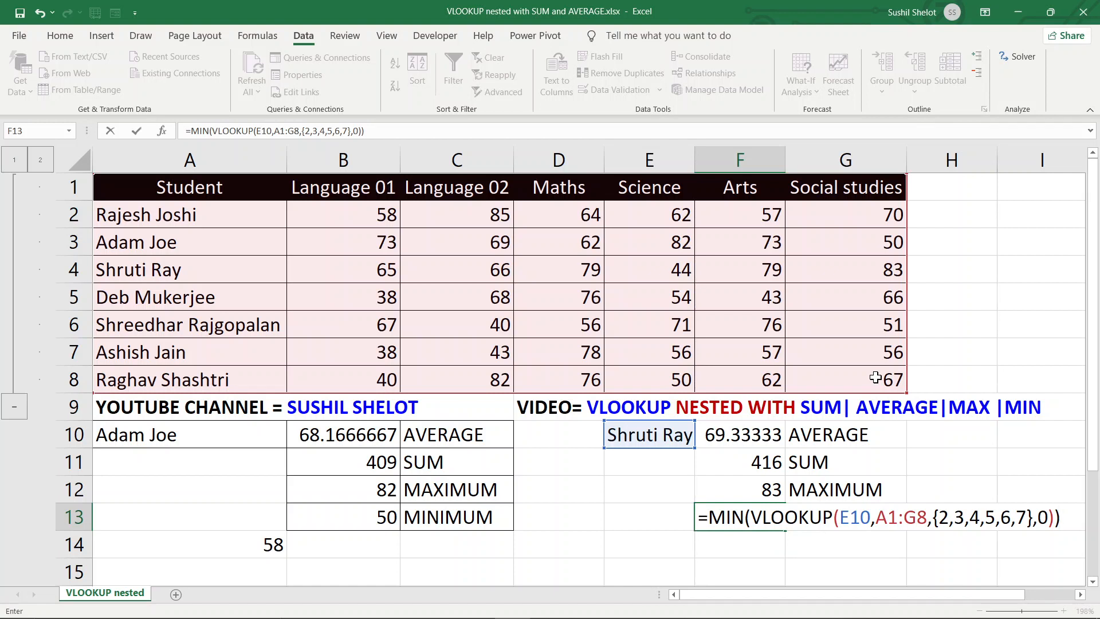
key(ctrl+shift+Return)
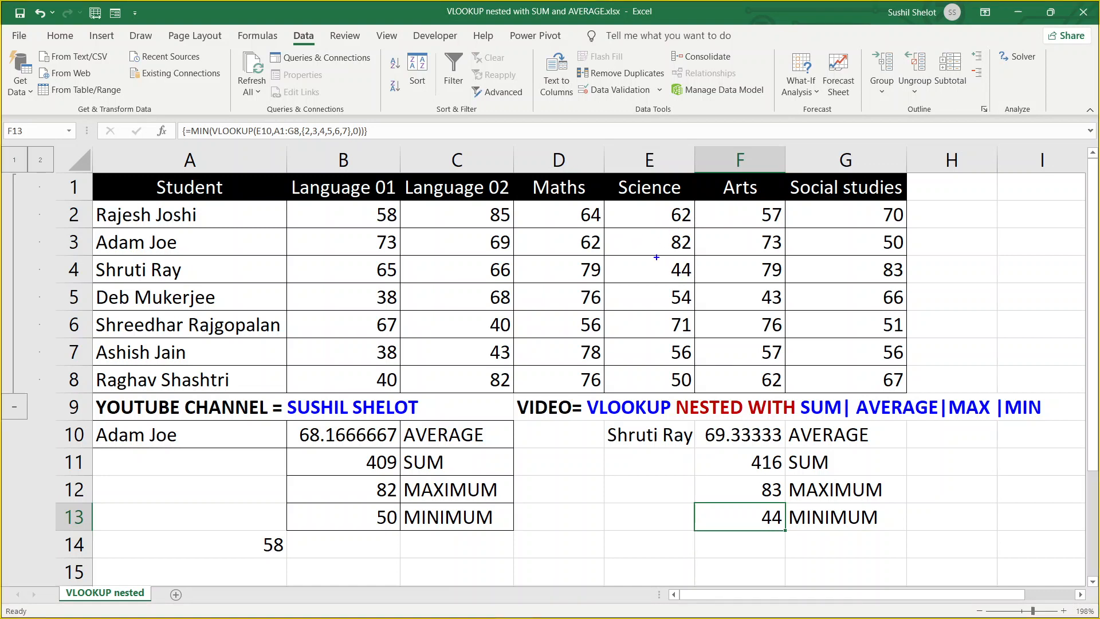
Drag-select several areas of the table and results, then cancel with Escape
drag(657, 257, 699, 283)
drag(746, 496, 795, 537)
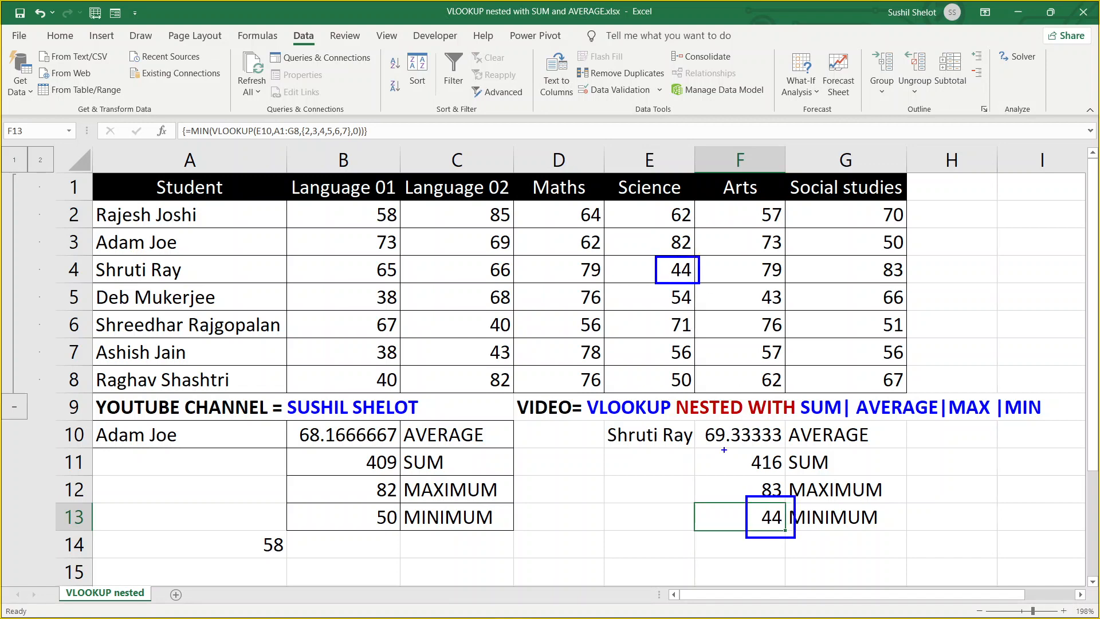
mouse_move(695, 289)
mouse_down()
mouse_move(745, 506)
mouse_move(727, 503)
mouse_up()
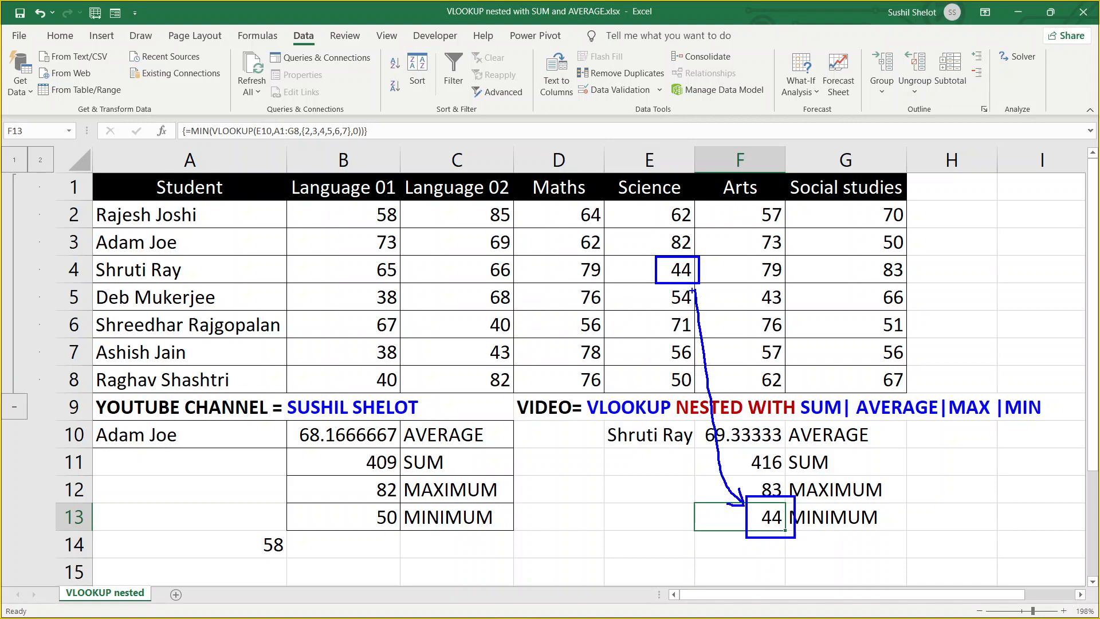
mouse_move(693, 290)
mouse_down()
mouse_move(690, 300)
mouse_move(711, 294)
mouse_up()
key(Escape)
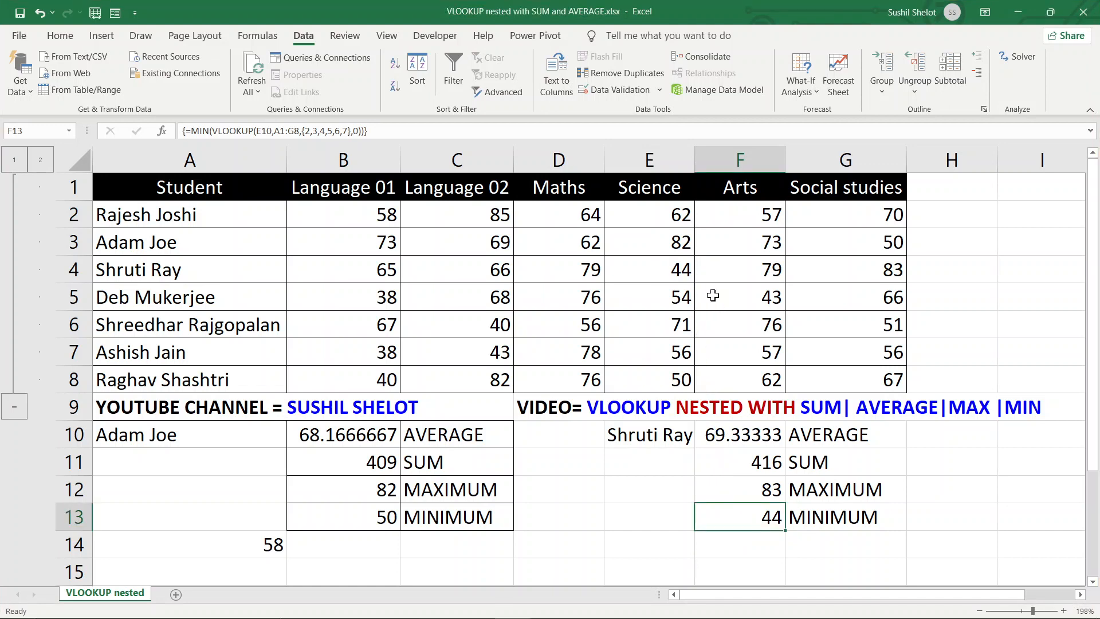
Pick the row-5 student in E10's dropdown, updating results to 57.5, 345, 76 and 38
click(676, 436)
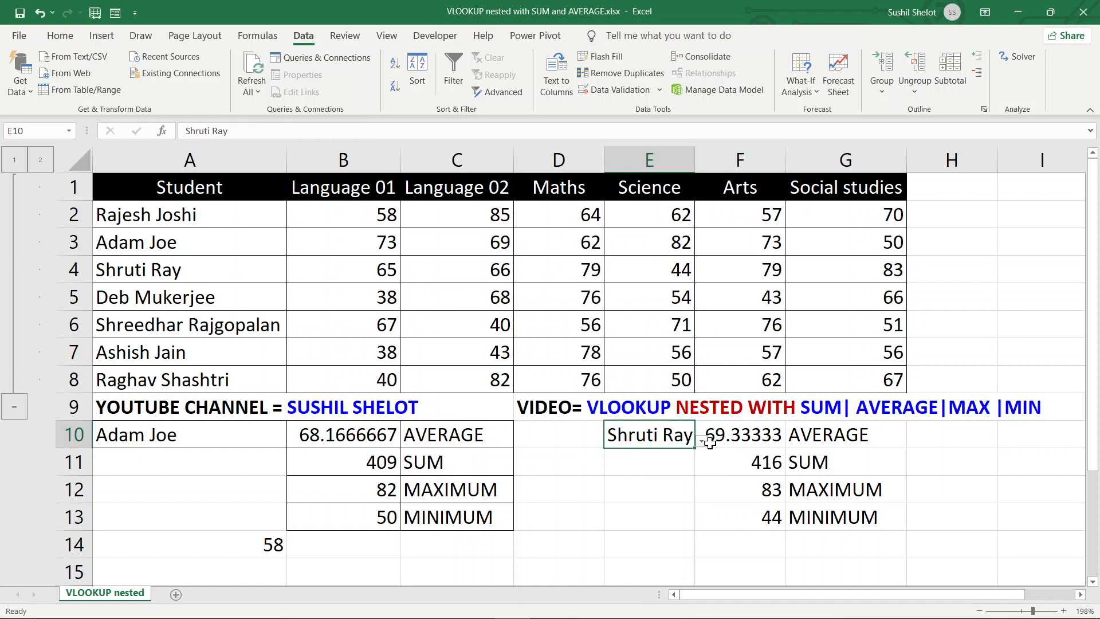
click(702, 441)
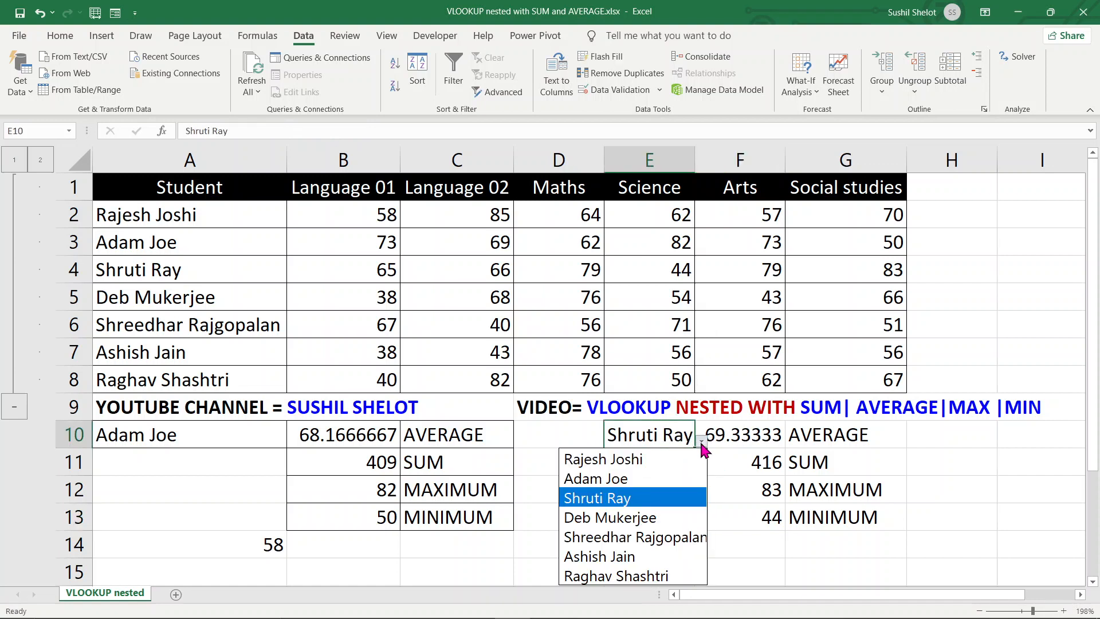
click(683, 518)
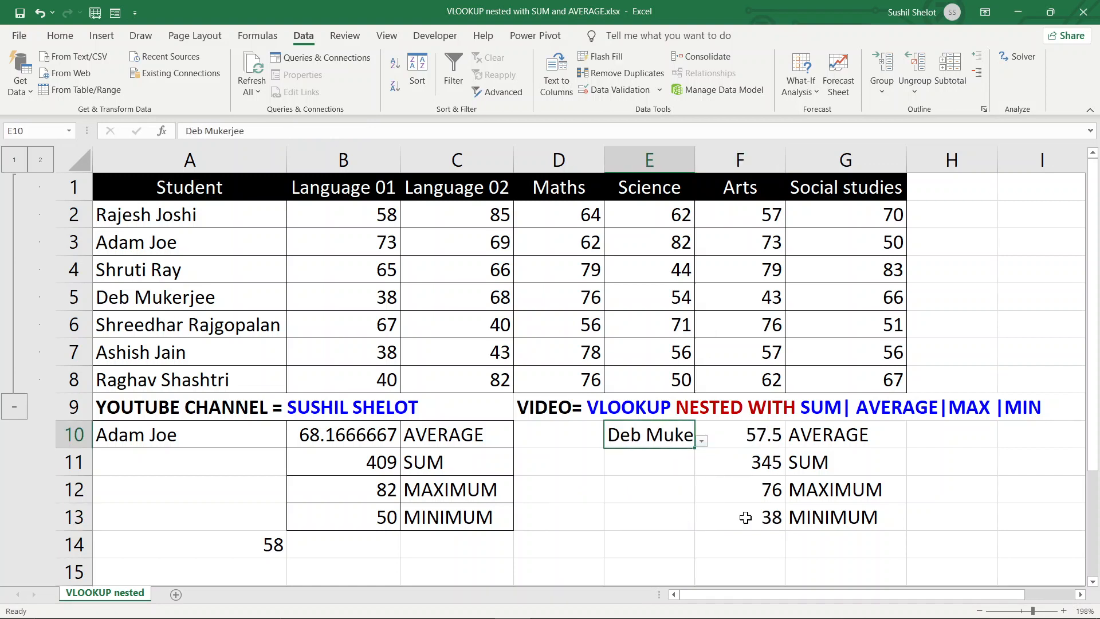